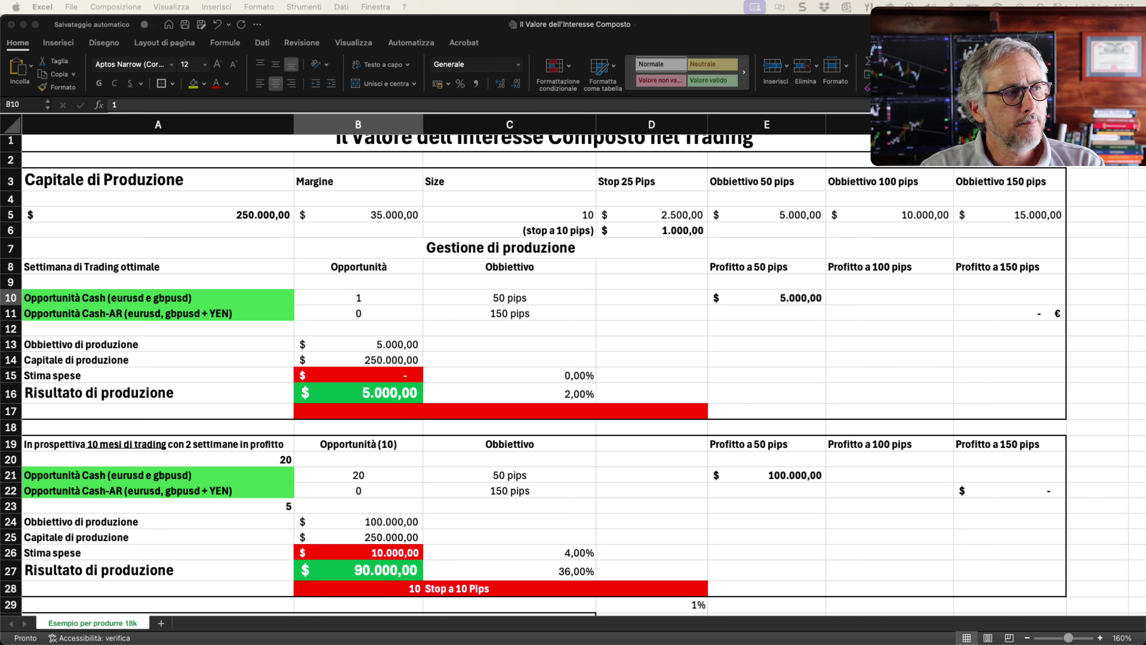
Step: Examine the optimal trading week's Cash and Cash-AR opportunities in rows 10 and 11, including their counts and pip targets
drag(136, 298, 508, 320)
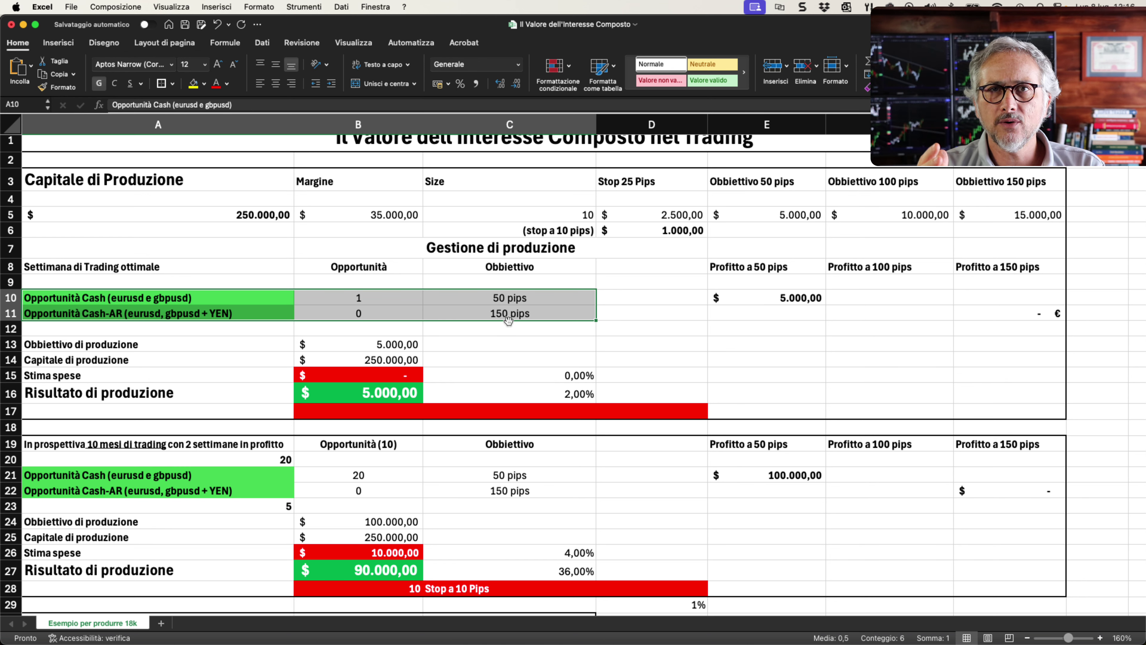
click(270, 300)
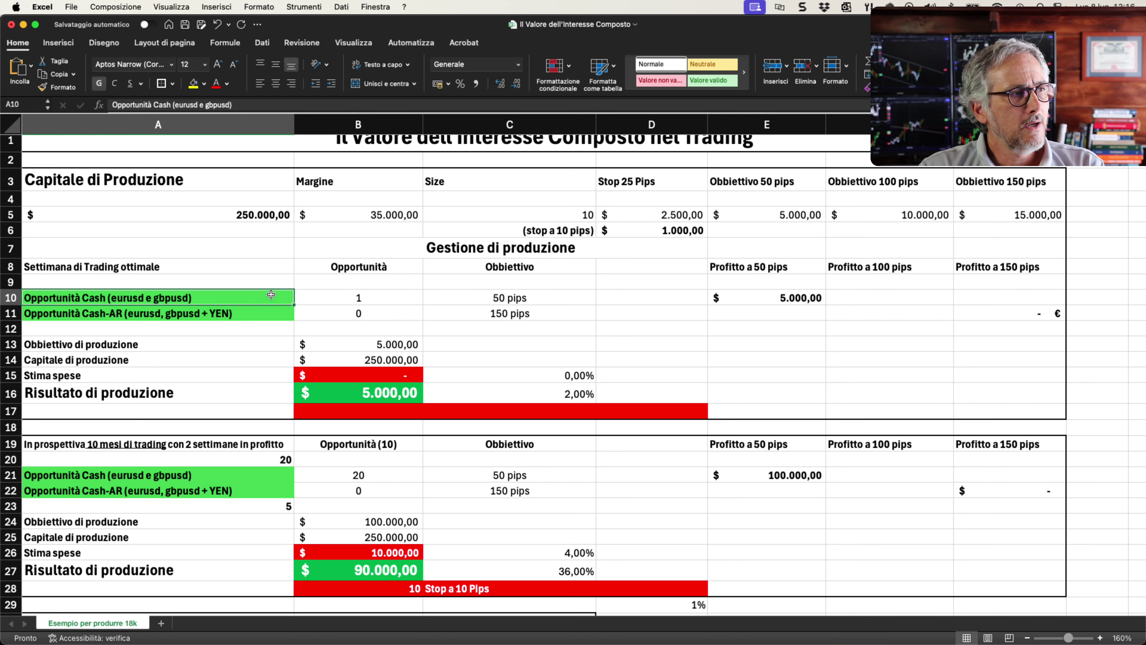
drag(256, 178, 1015, 401)
click(344, 301)
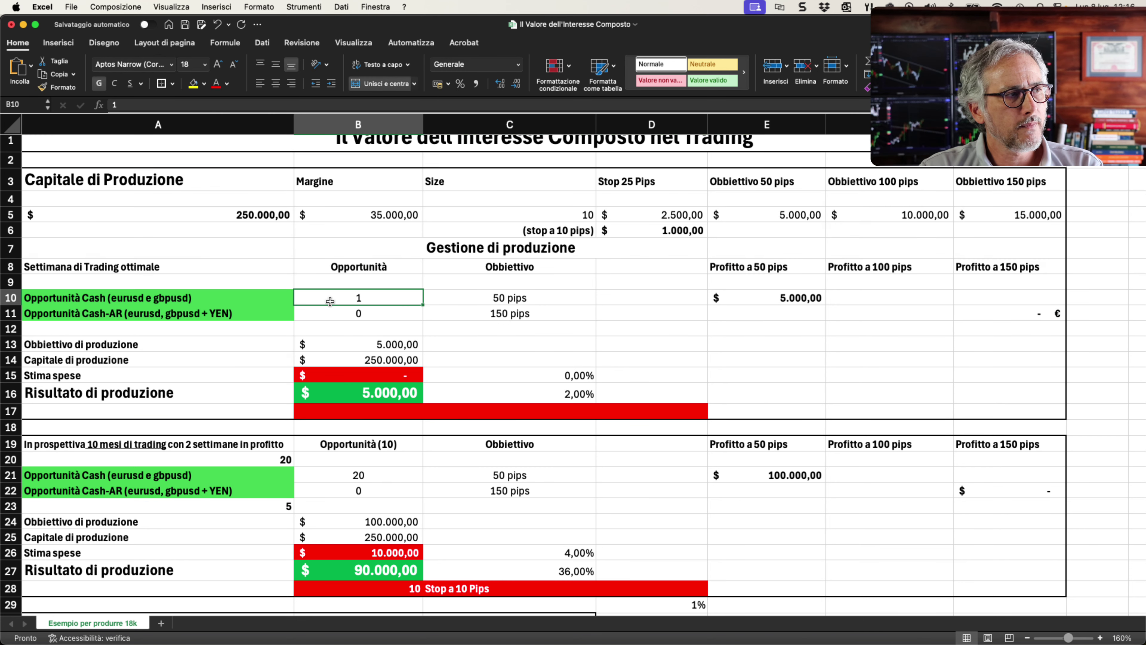
click(138, 264)
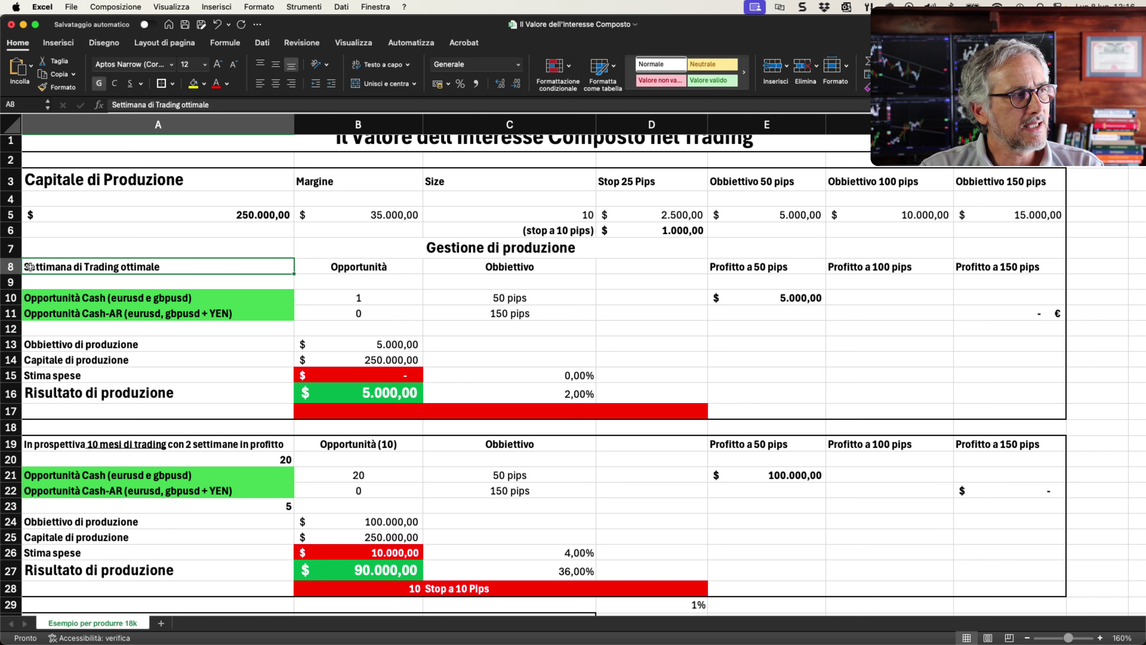
drag(126, 300, 307, 294)
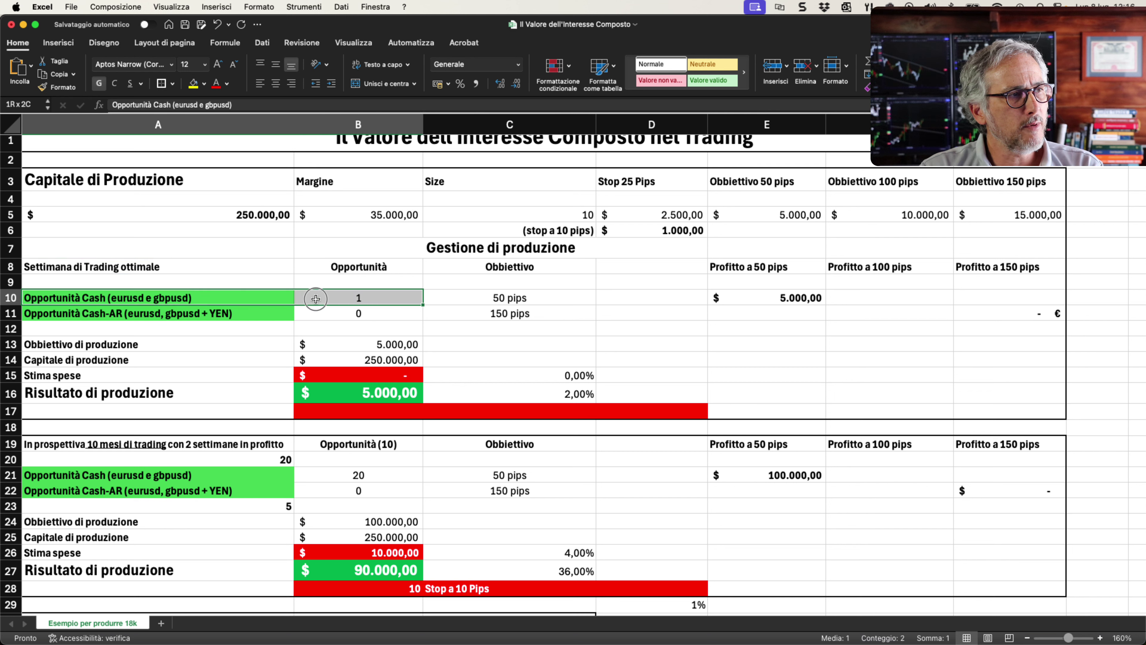
click(334, 296)
drag(450, 300, 288, 303)
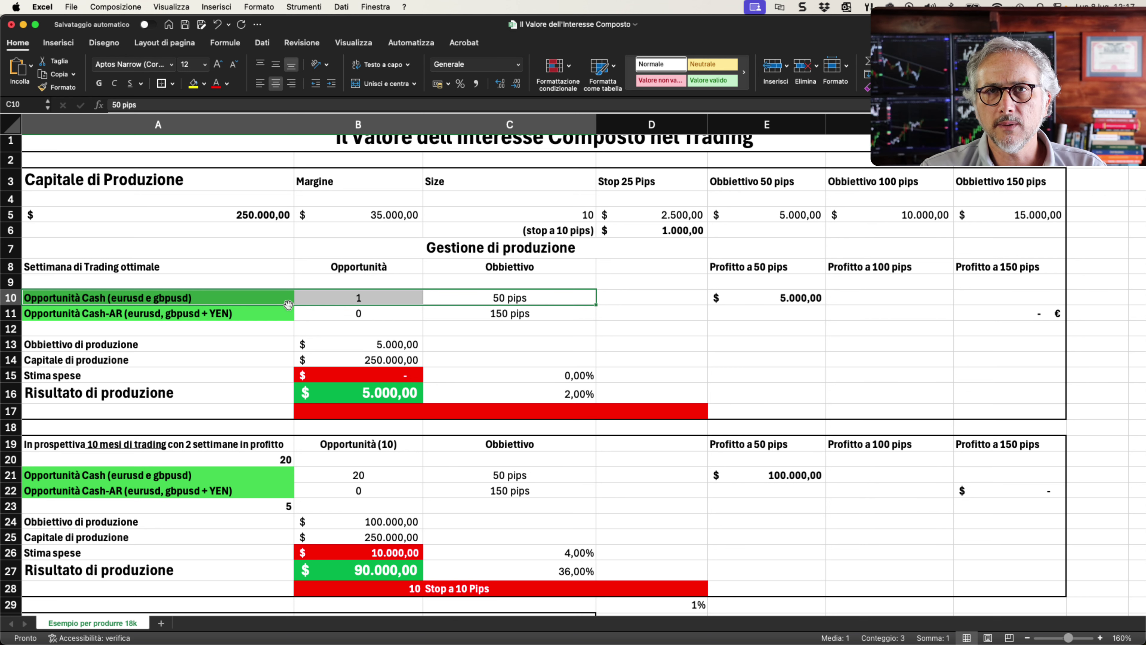
Step: Examine the production capital row: capital, margin, size, the 25-pip and 10-pip stops, and the 50, 100 and 150 pips targets
click(270, 214)
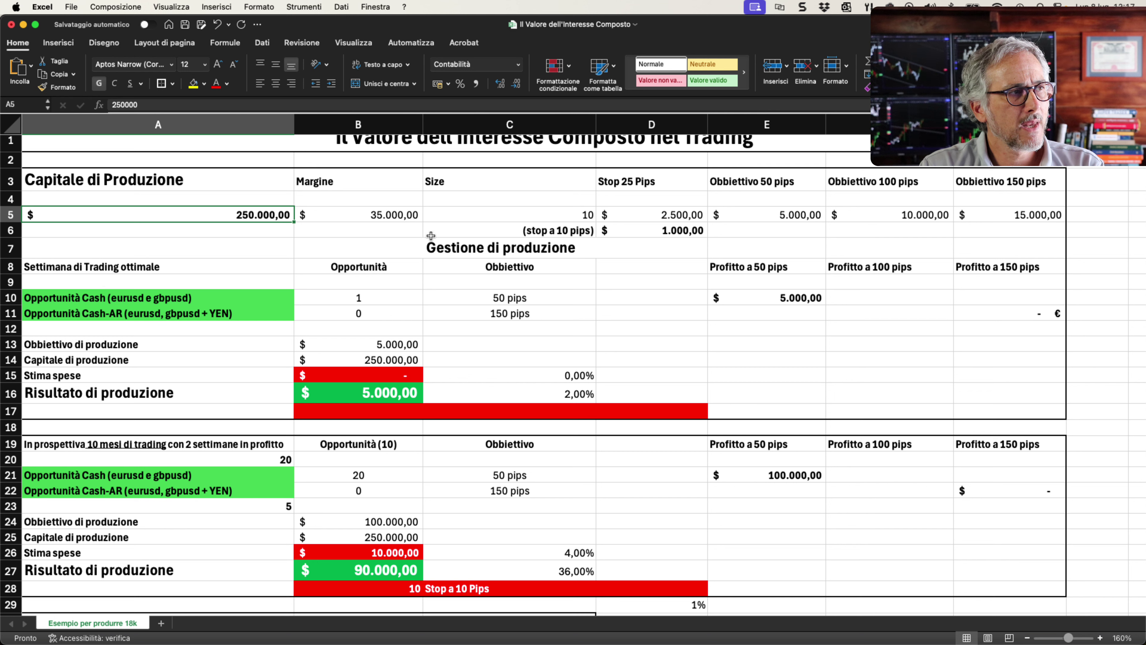
click(408, 216)
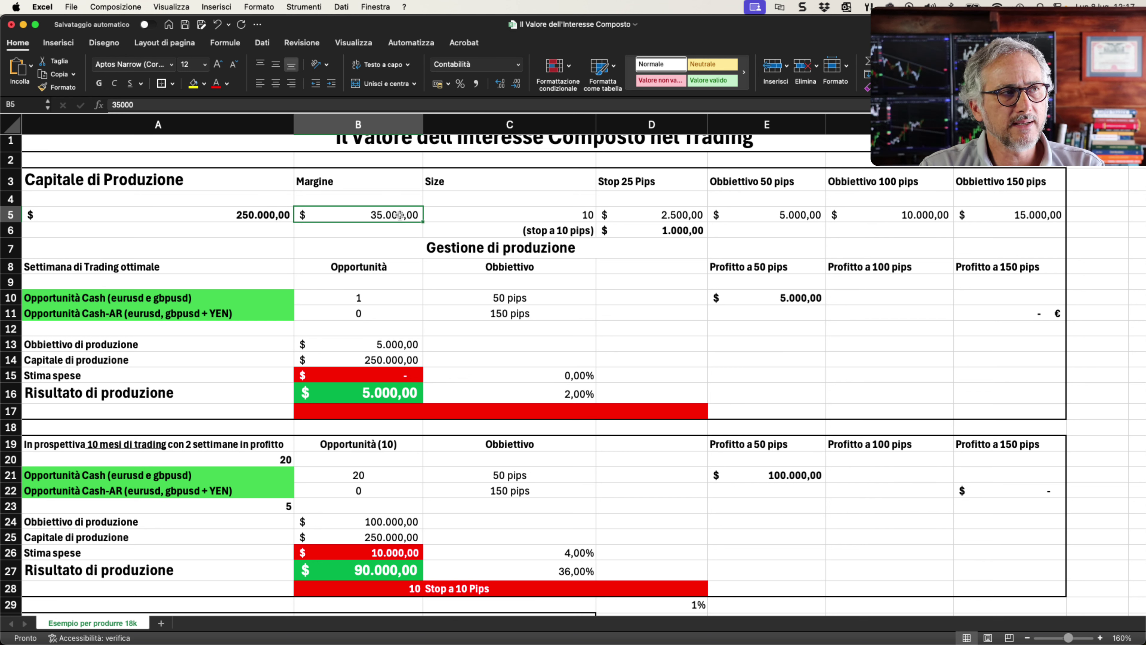
click(583, 220)
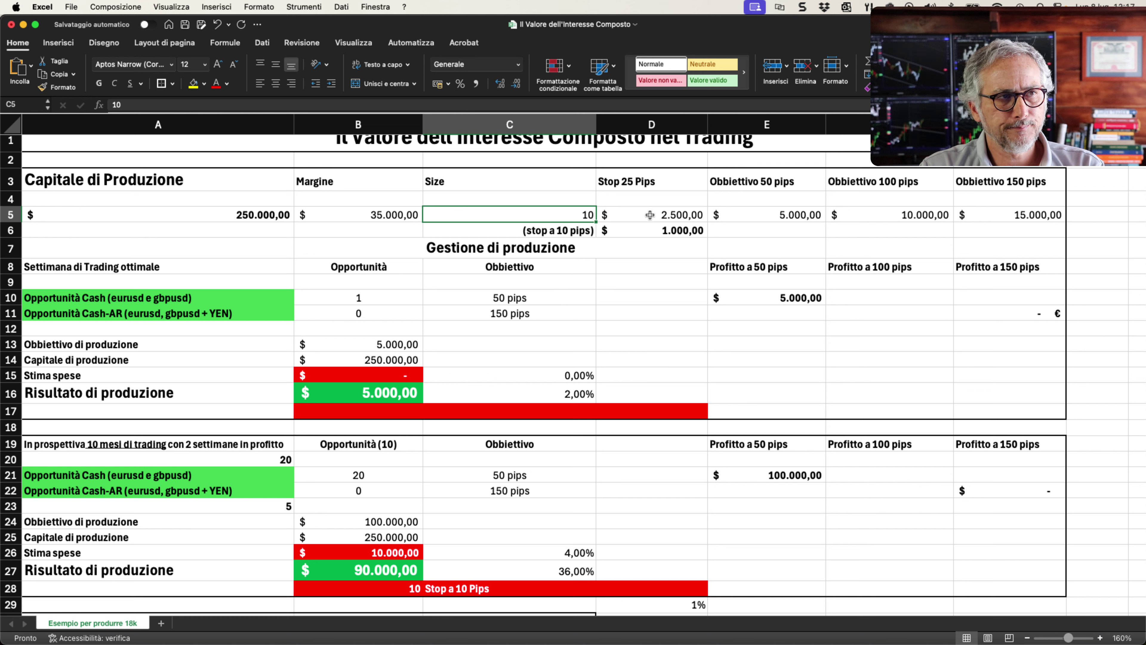
drag(592, 215, 634, 215)
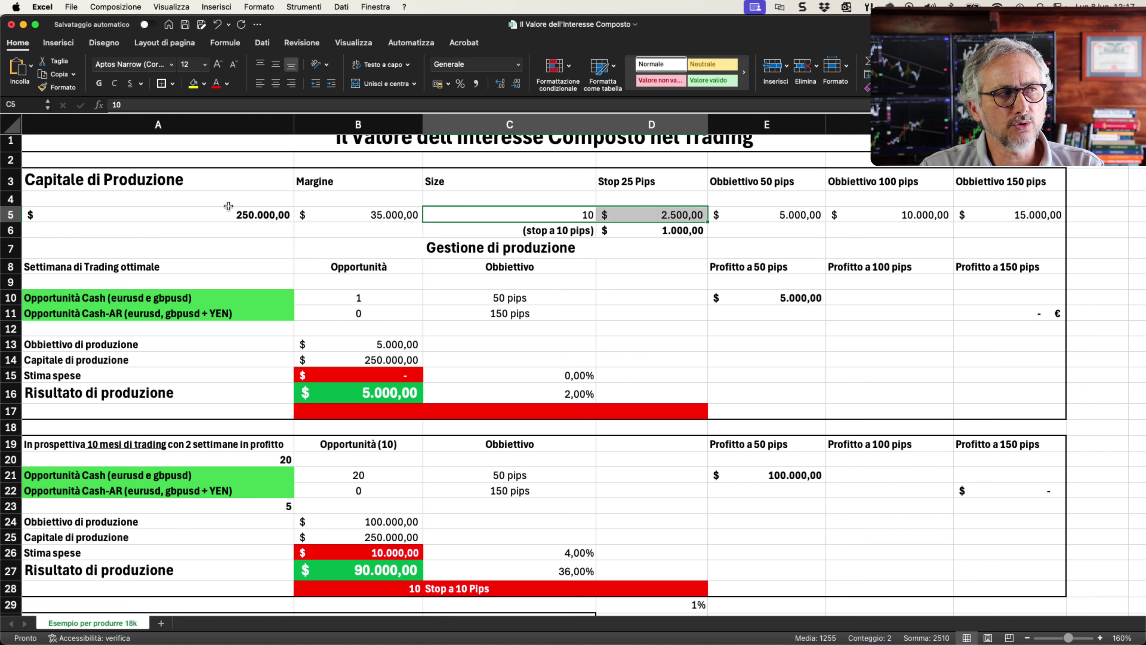
click(235, 216)
click(652, 178)
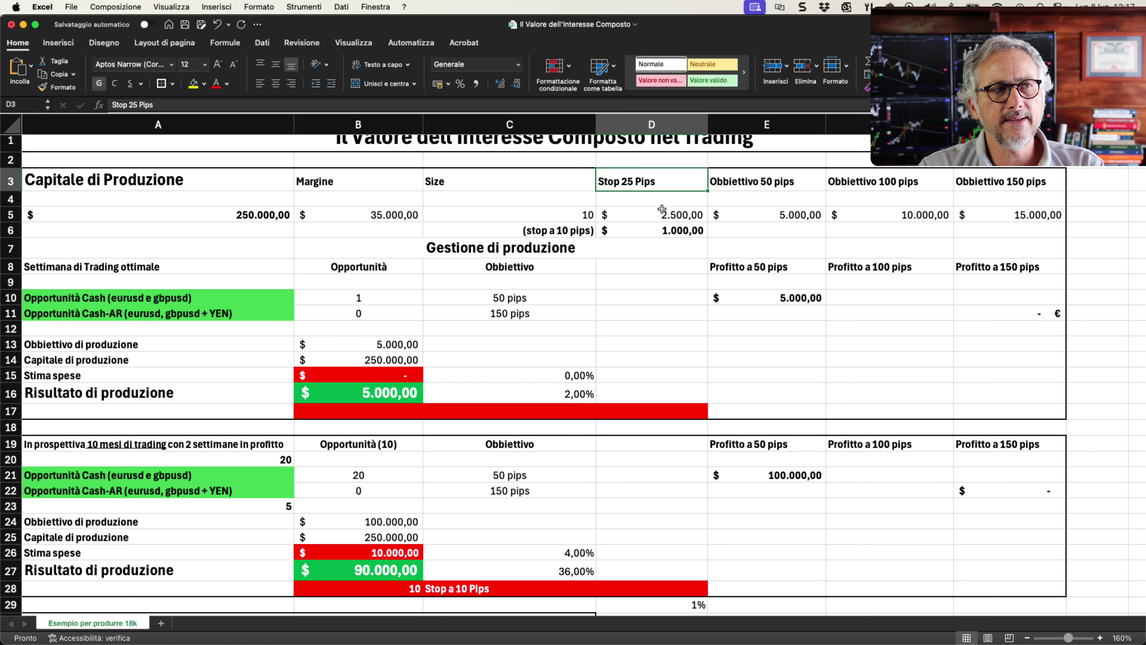
click(684, 217)
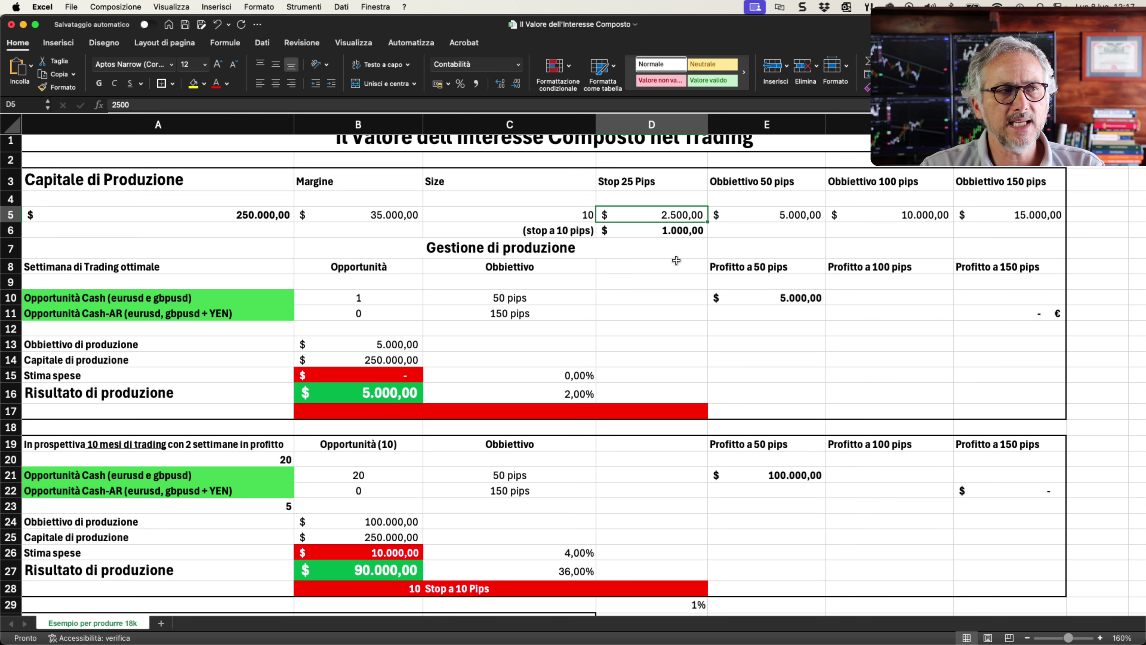
drag(580, 232, 614, 233)
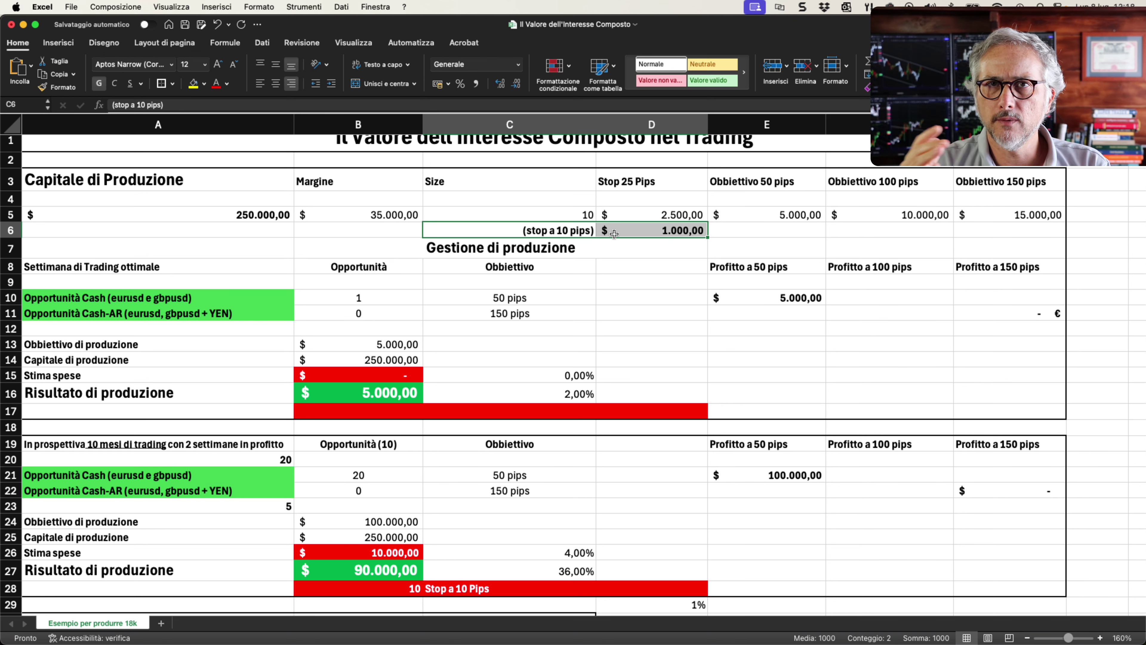
click(774, 217)
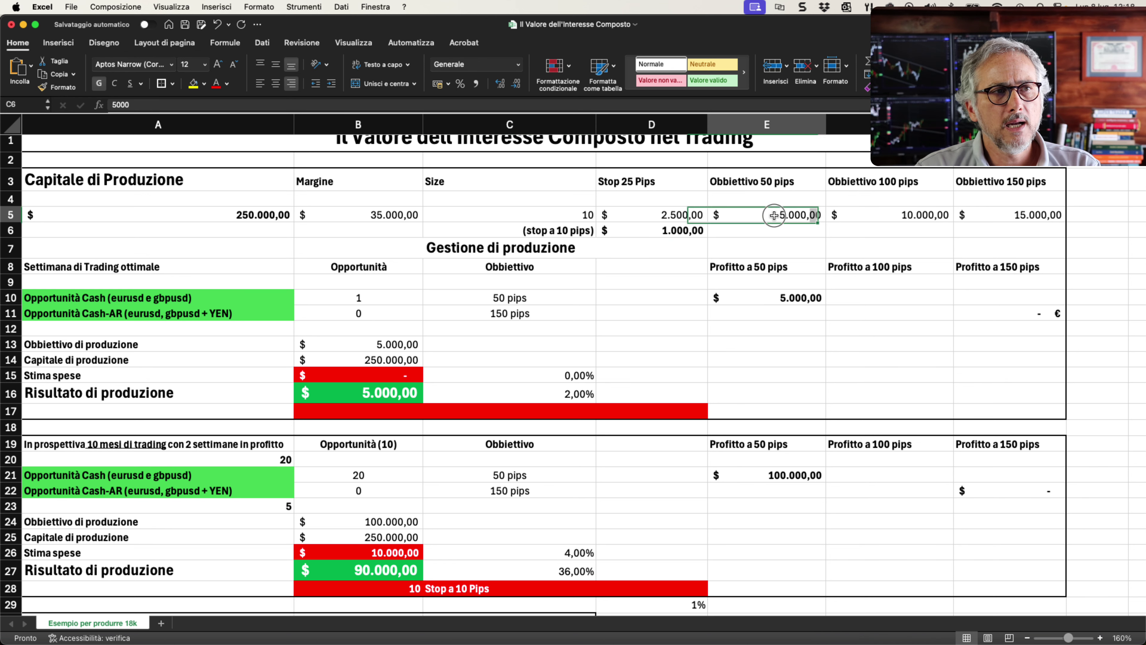
drag(774, 182, 772, 213)
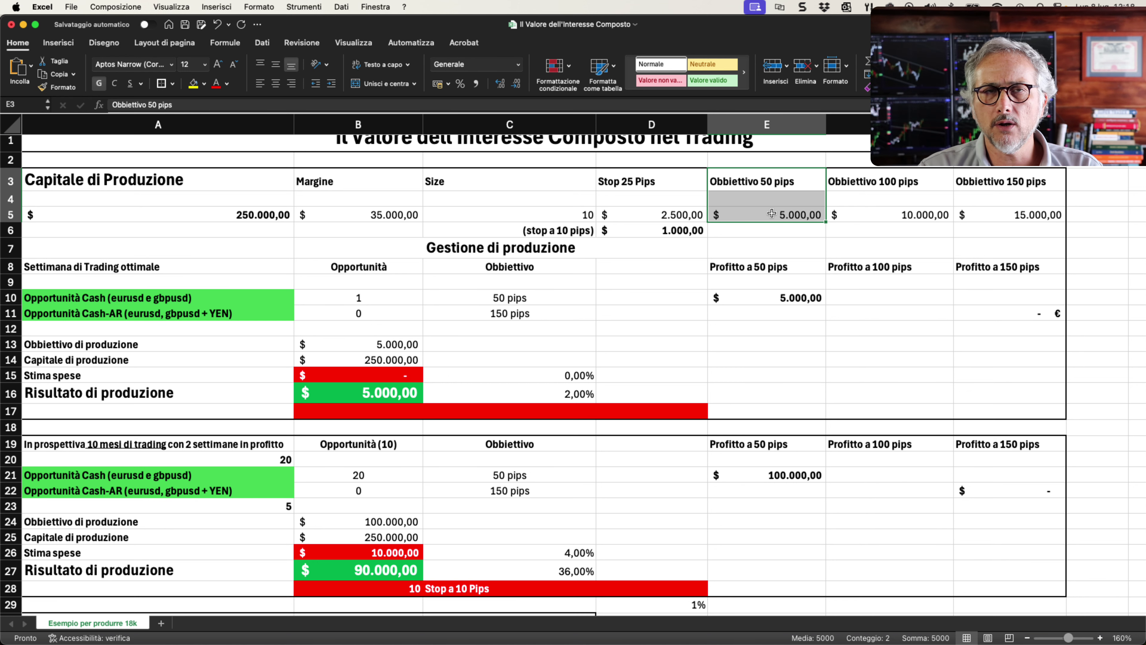
drag(891, 183, 894, 215)
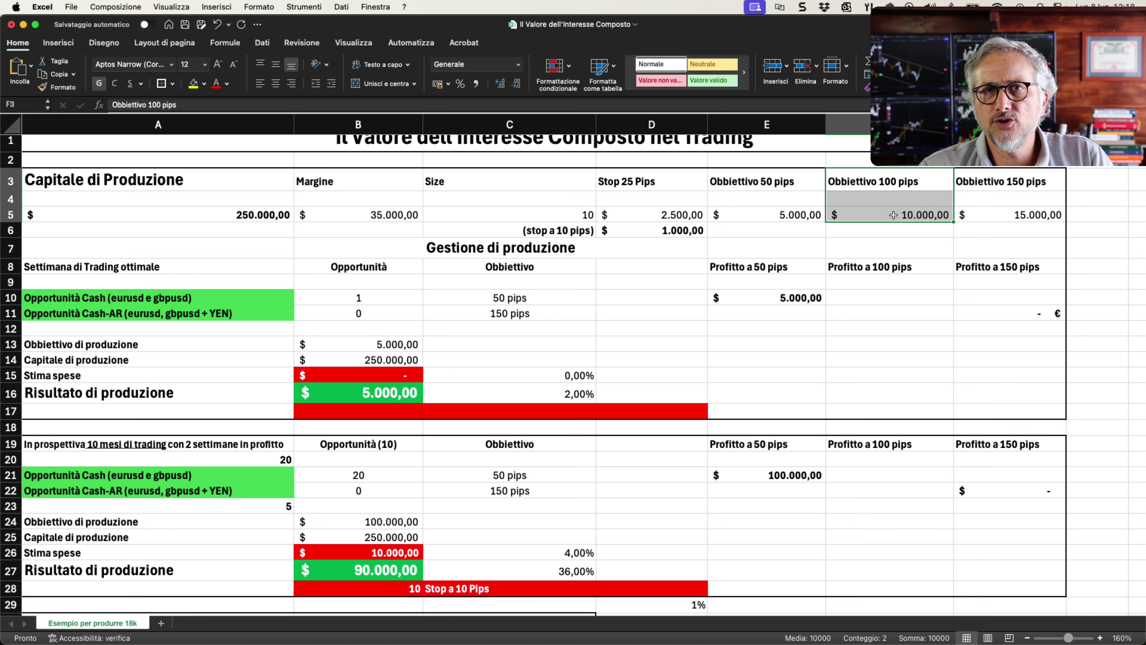
drag(1033, 183, 1035, 215)
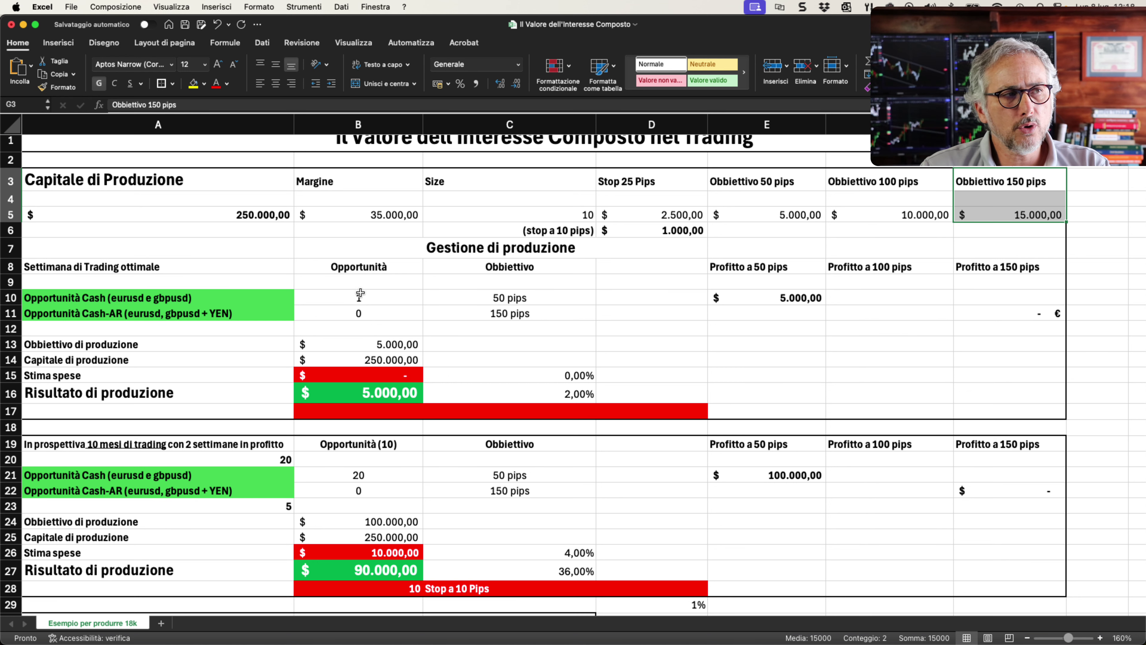
Step: Review the optimal week's Cash opportunity row from its label across to the 50 pips profit
drag(219, 296, 741, 299)
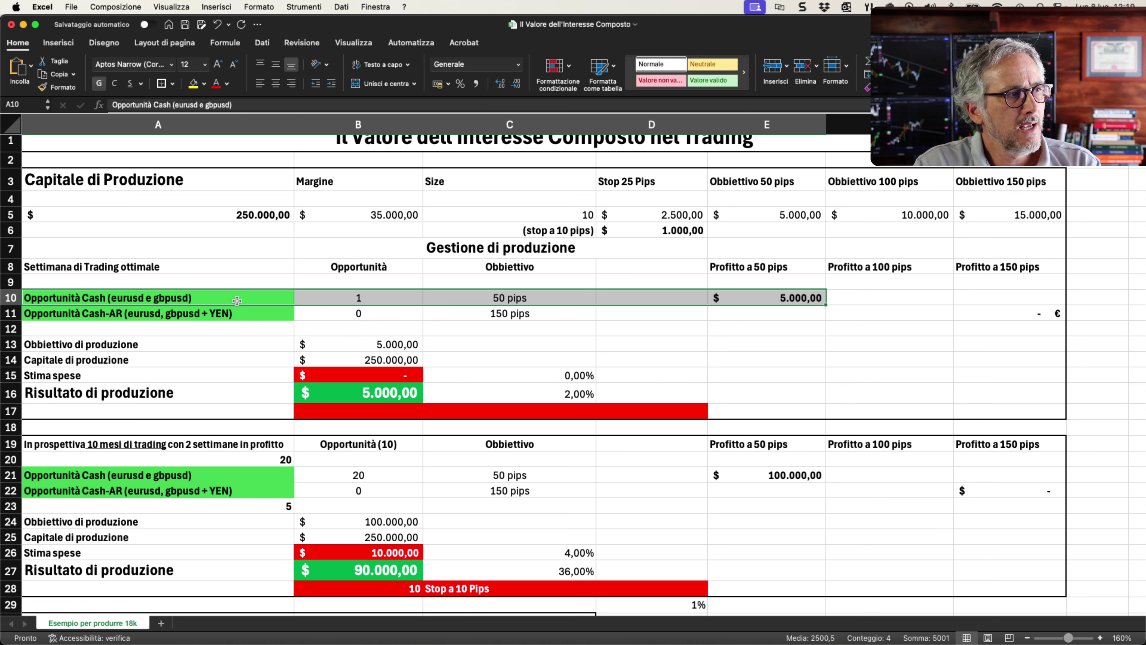
drag(127, 265, 181, 283)
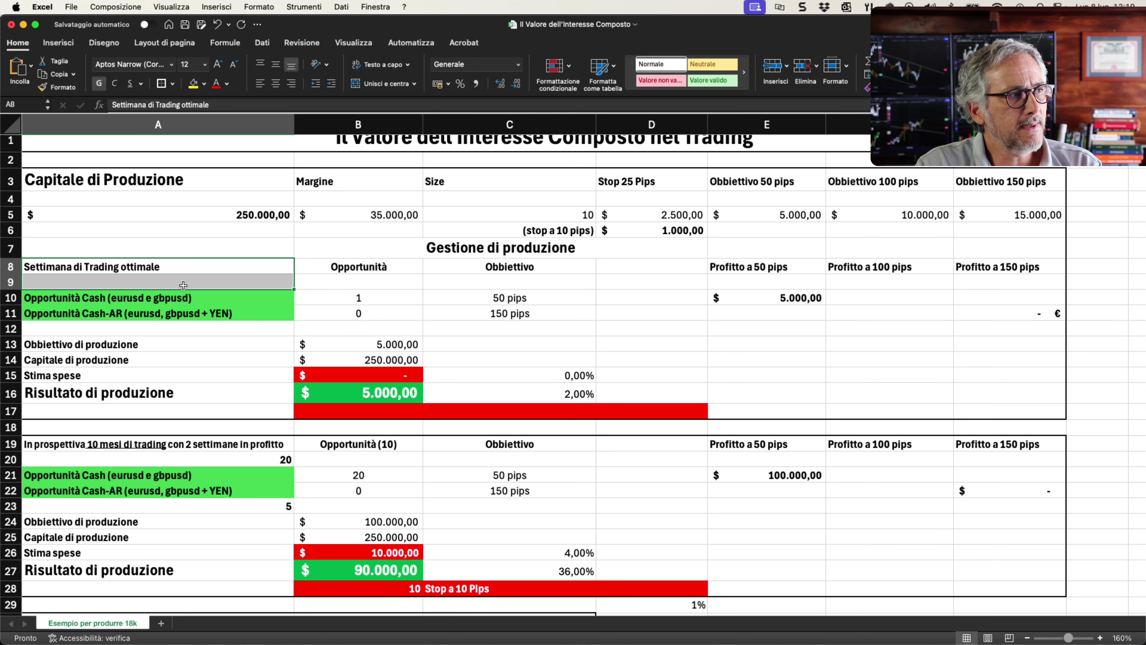
click(339, 298)
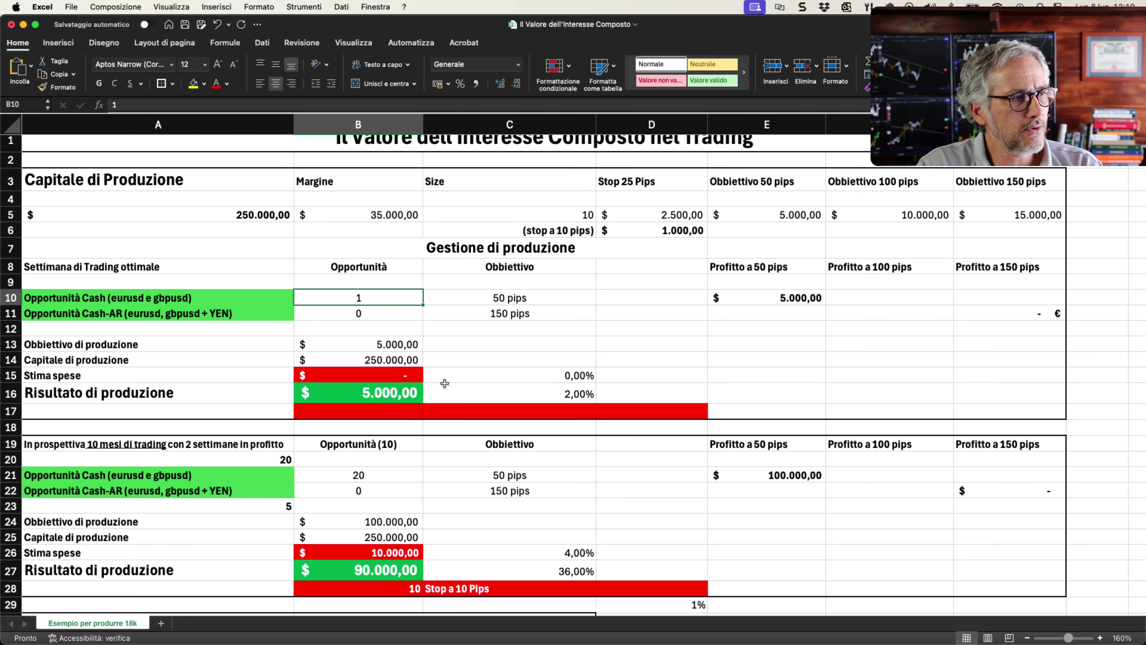
Step: Examine the 10-month projection block in rows 19 to 28: opportunities, estimated expenses, 10-pip stops, 50 pips profit and percentage return
scroll(442, 382, down, 5)
drag(243, 282, 991, 420)
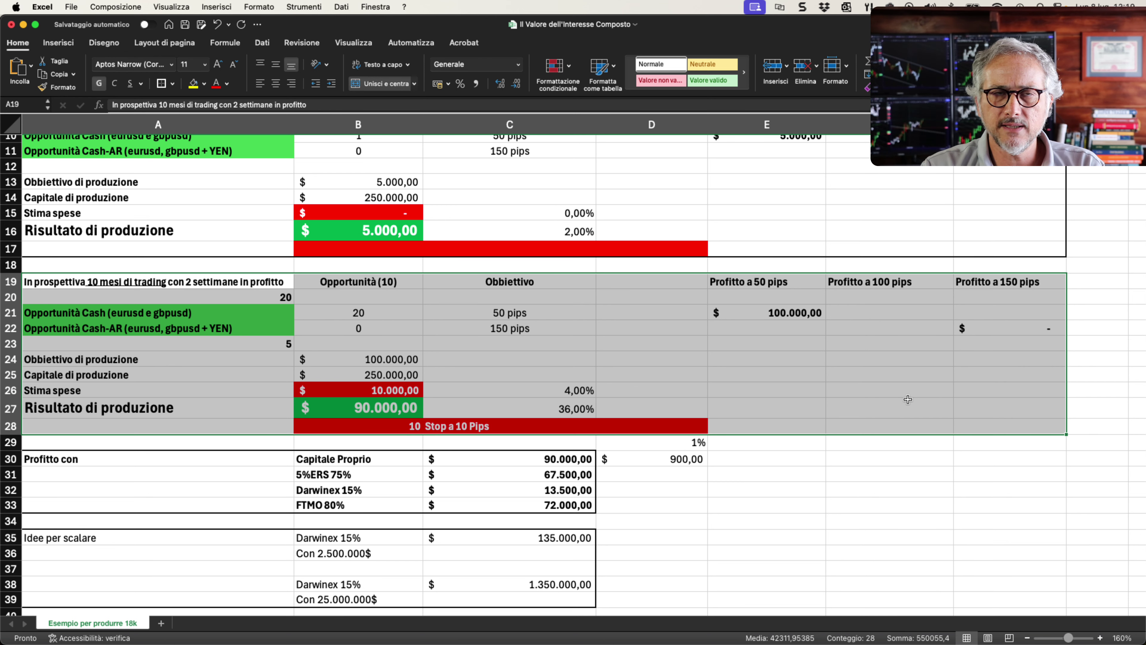
click(101, 284)
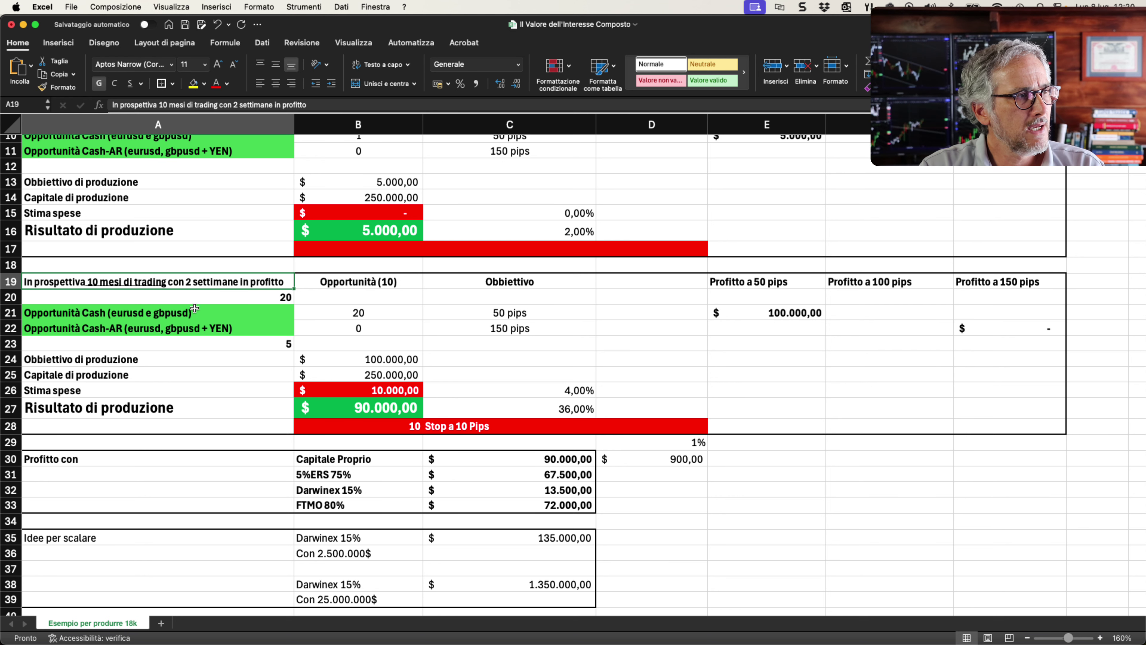
click(324, 312)
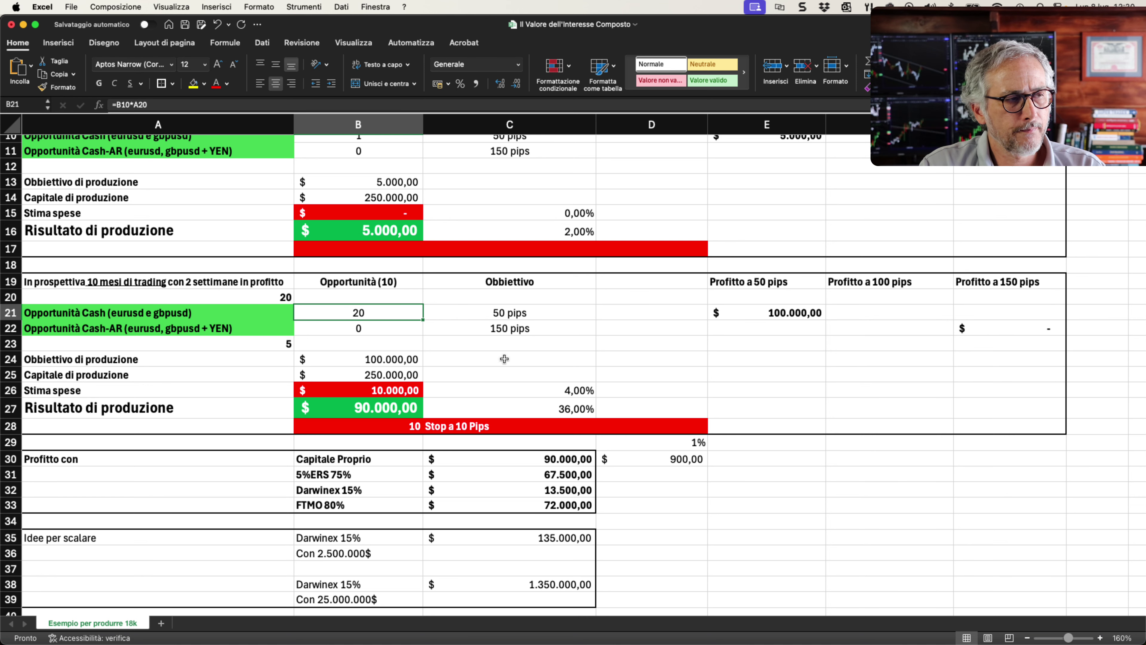
click(416, 391)
drag(416, 391, 478, 390)
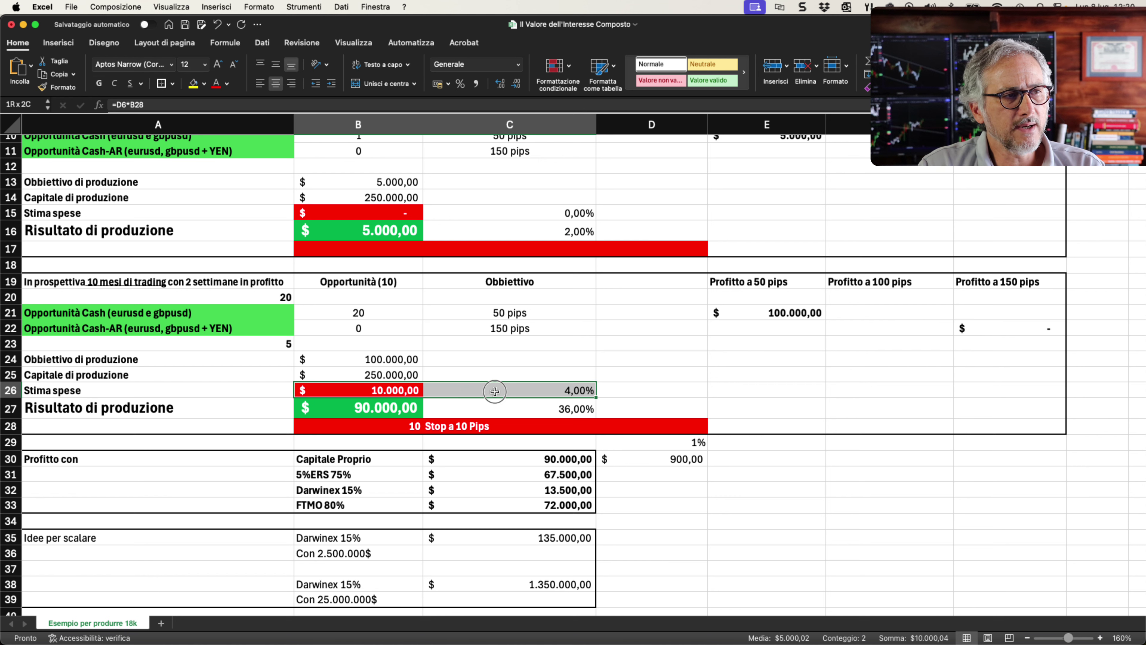
click(403, 432)
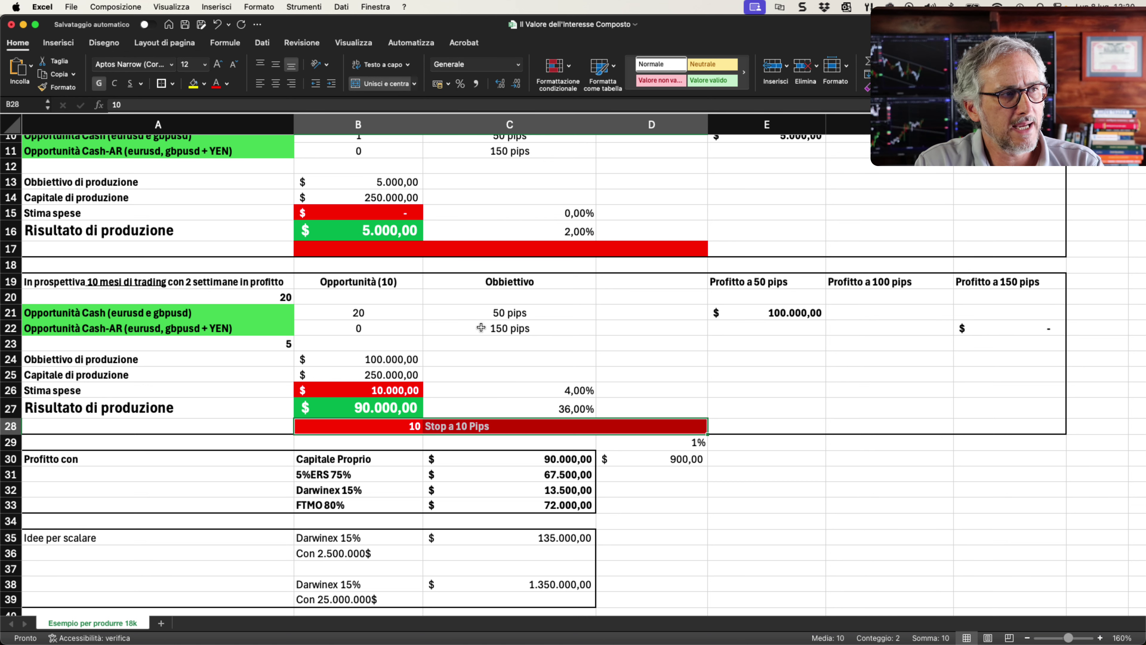
click(749, 315)
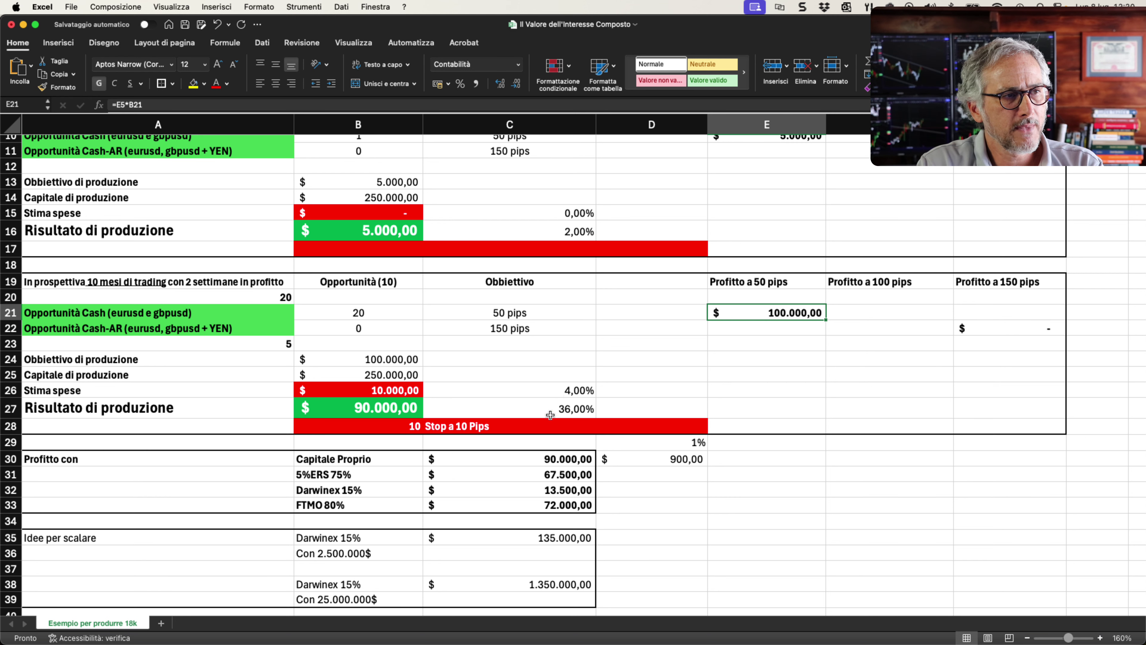
click(572, 412)
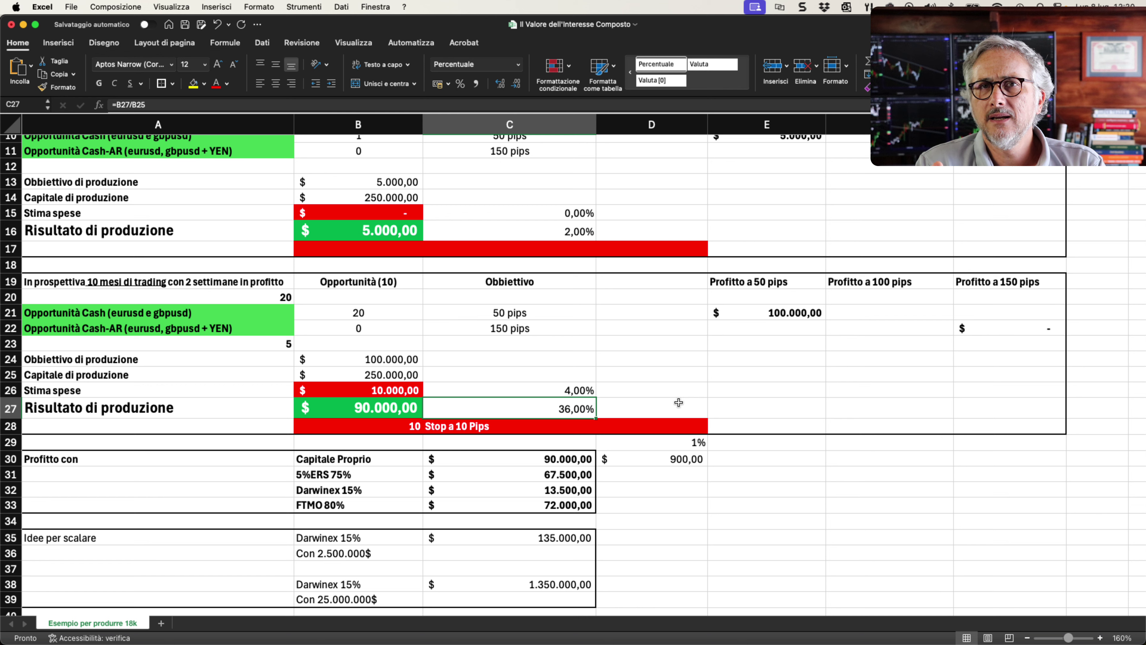
click(544, 392)
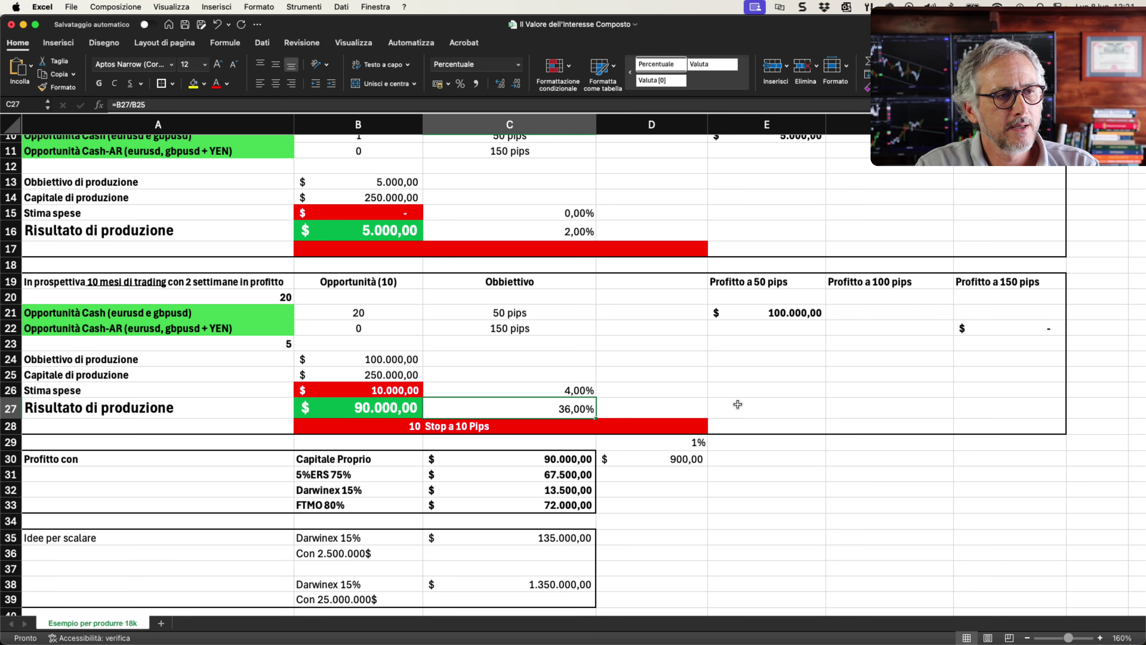
Step: Examine the "Profitto con" section's profits for own capital, 5%ERS 75%, Darwinex 15% and FTMO 80%, alongside the projection's estimated expenses
scroll(464, 448, down, 4)
scroll(464, 448, up, 1)
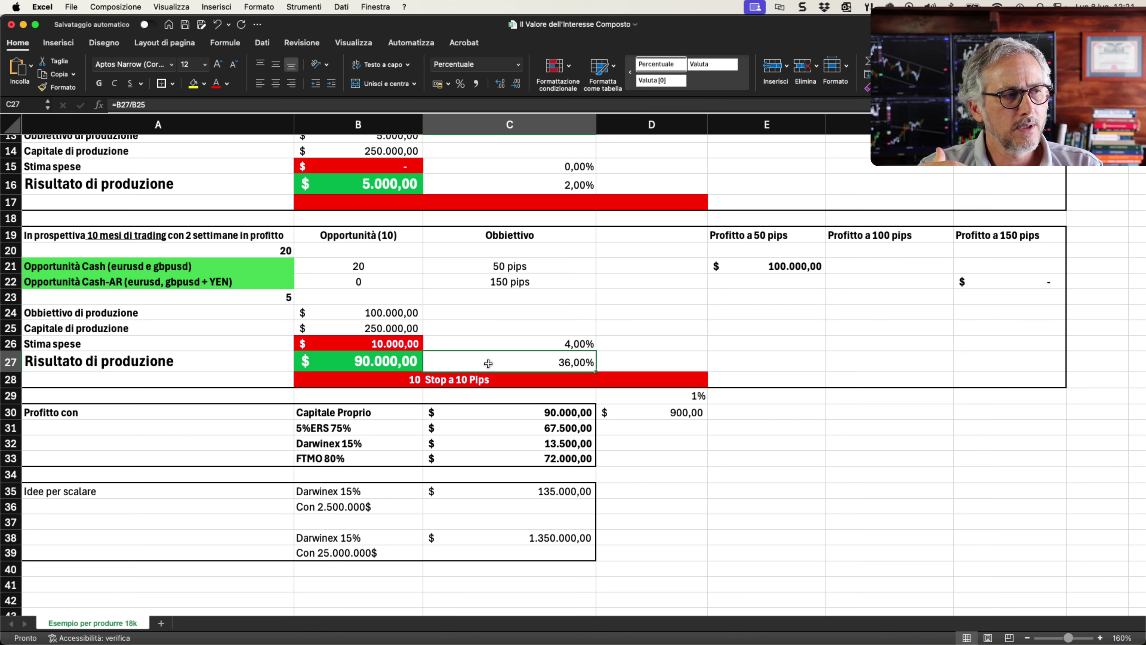
scroll(488, 363, down, 2)
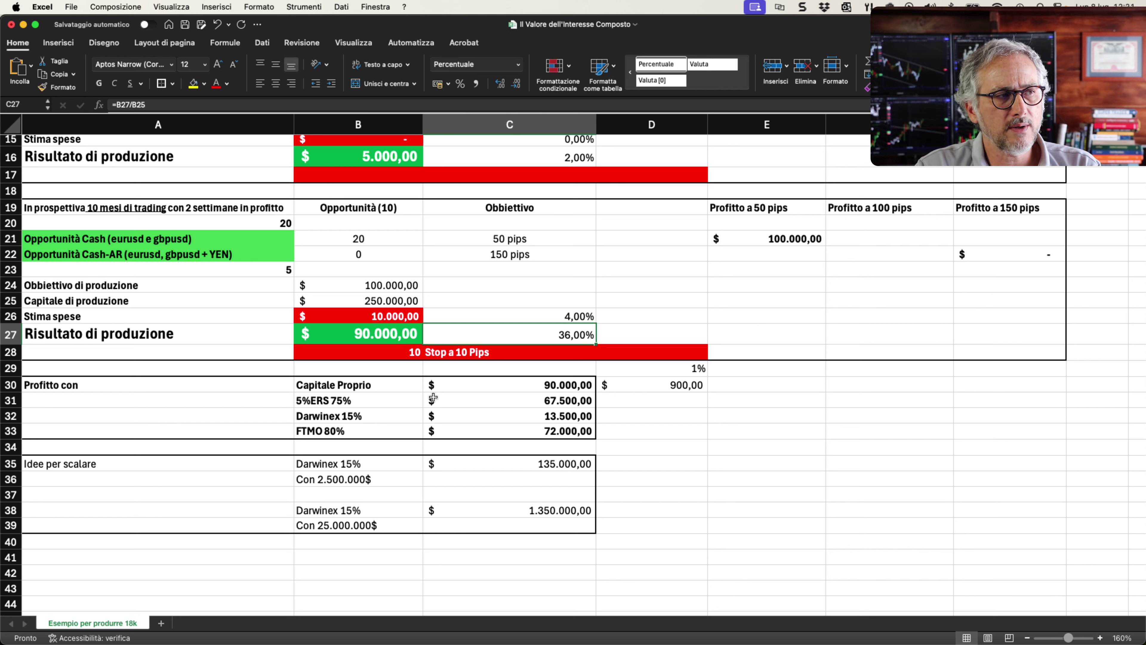
click(402, 401)
drag(401, 401, 480, 429)
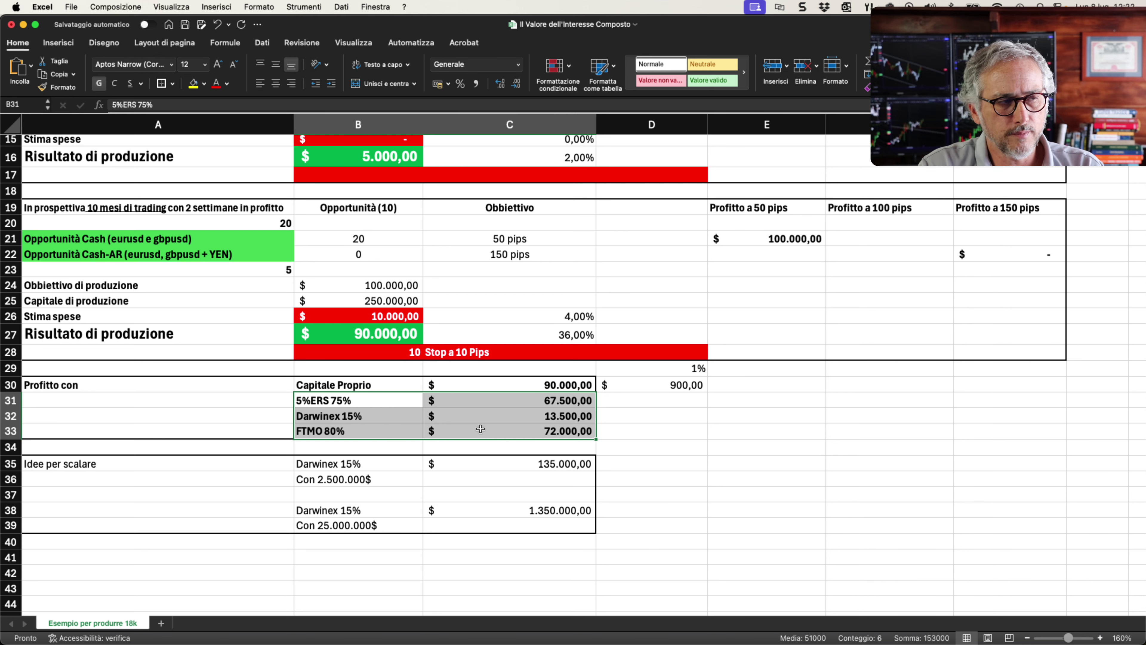
click(377, 384)
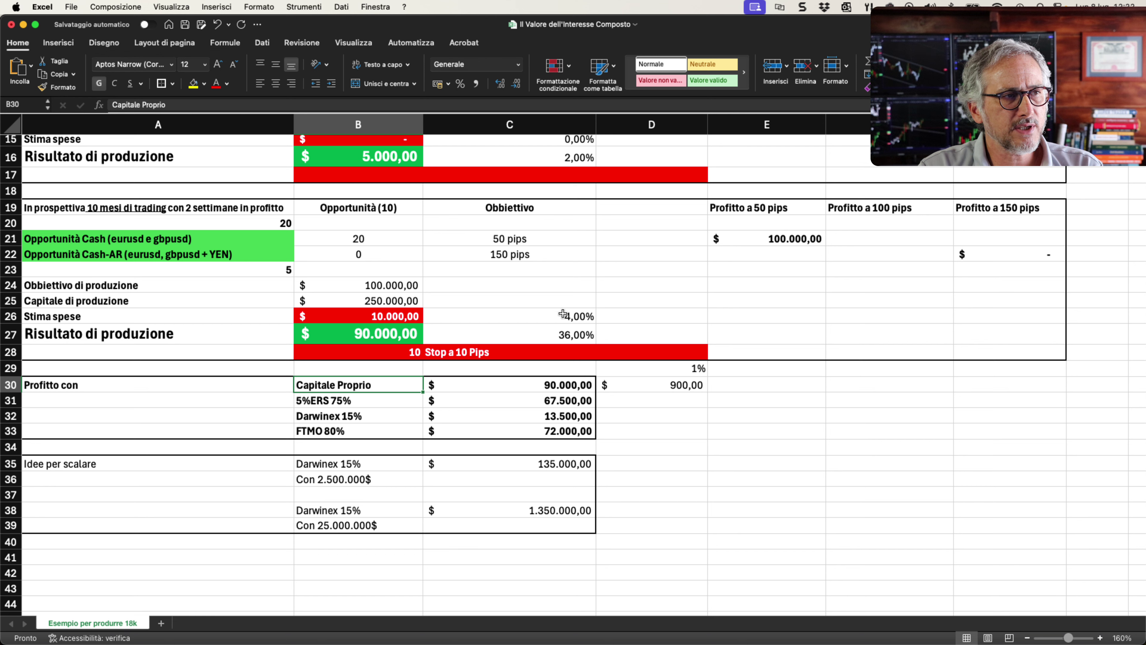
drag(399, 314, 468, 313)
drag(415, 387, 451, 384)
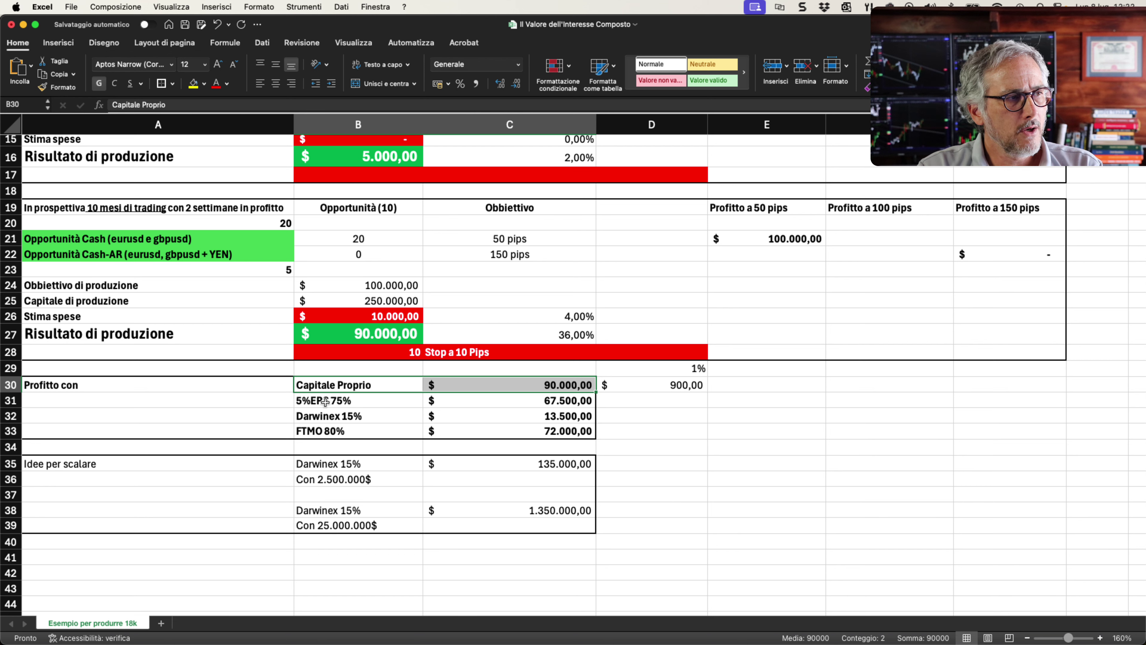
drag(331, 404, 504, 409)
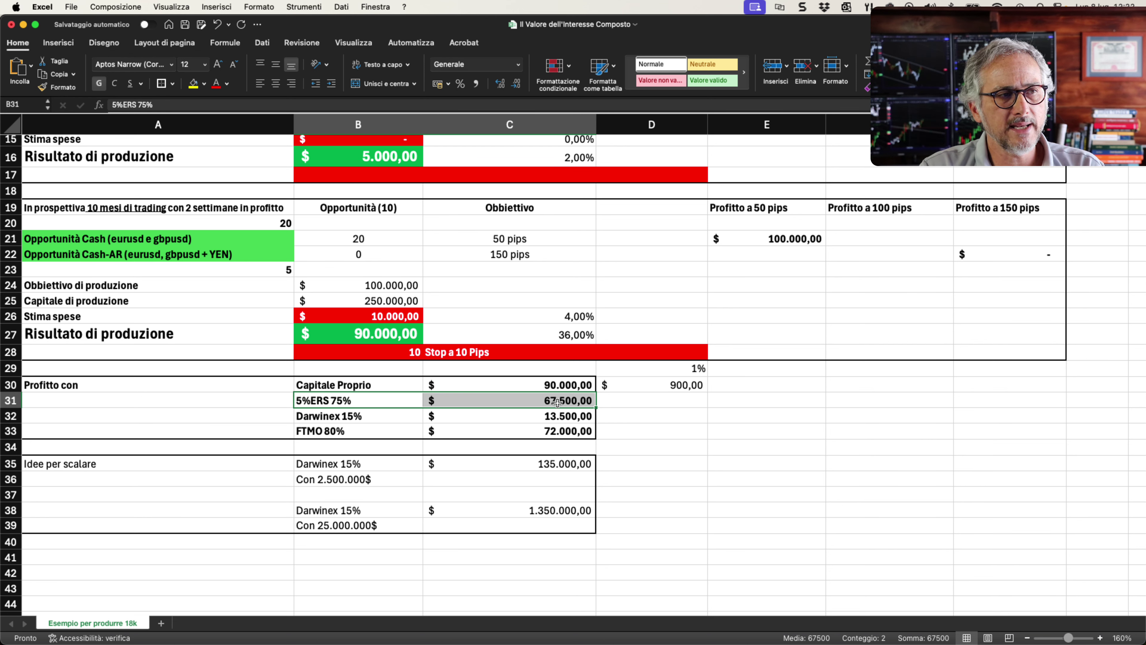
click(358, 416)
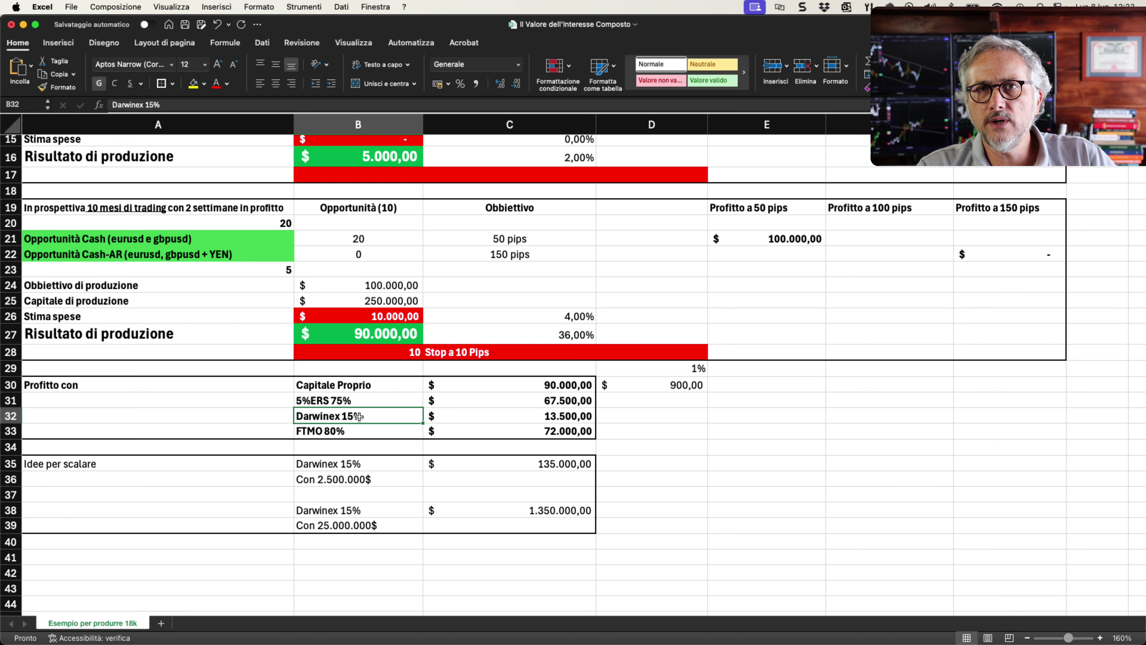
Step: Examine the Darwinex 15% and FTMO 80% profits in the "Profitto con" section
click(535, 418)
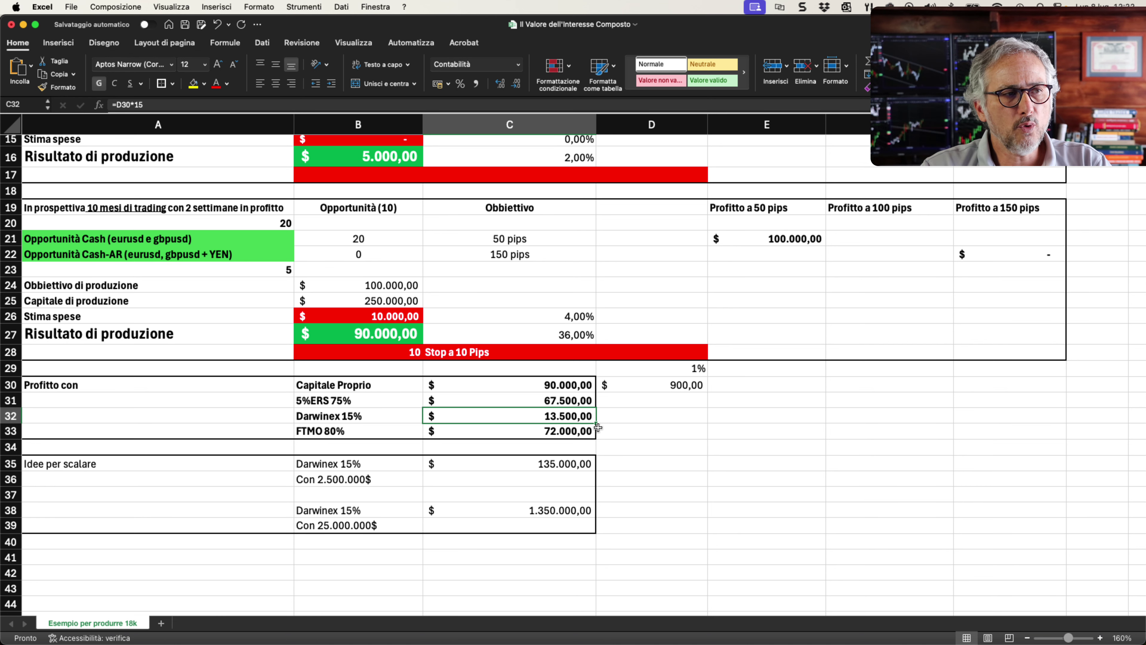
click(348, 432)
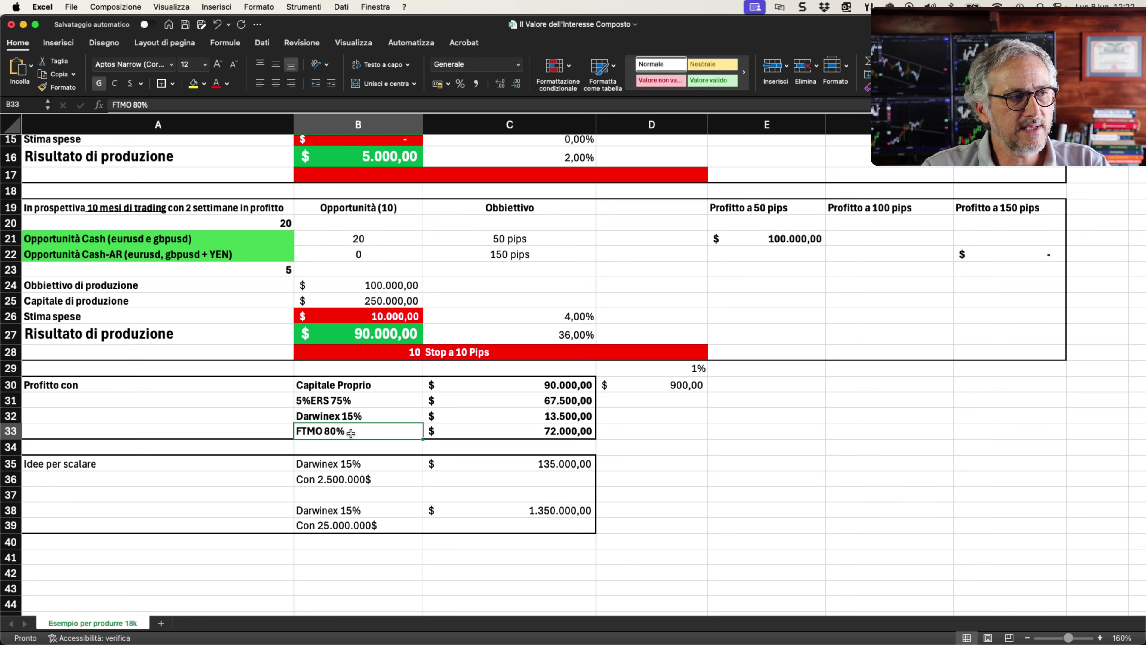
click(573, 433)
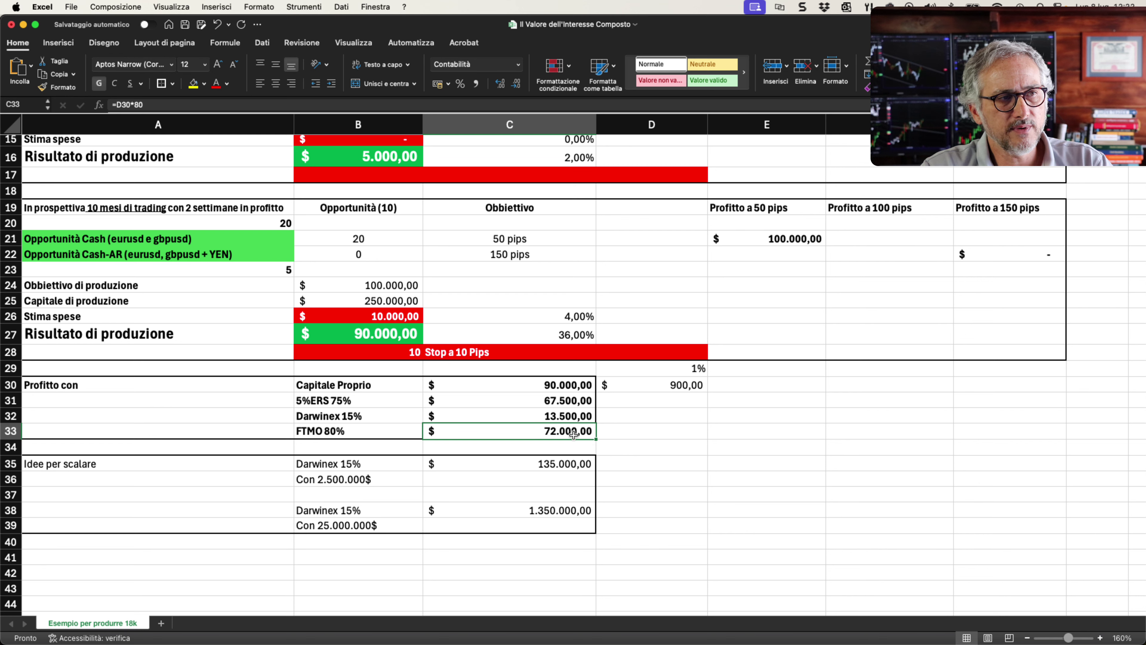
drag(396, 418, 507, 417)
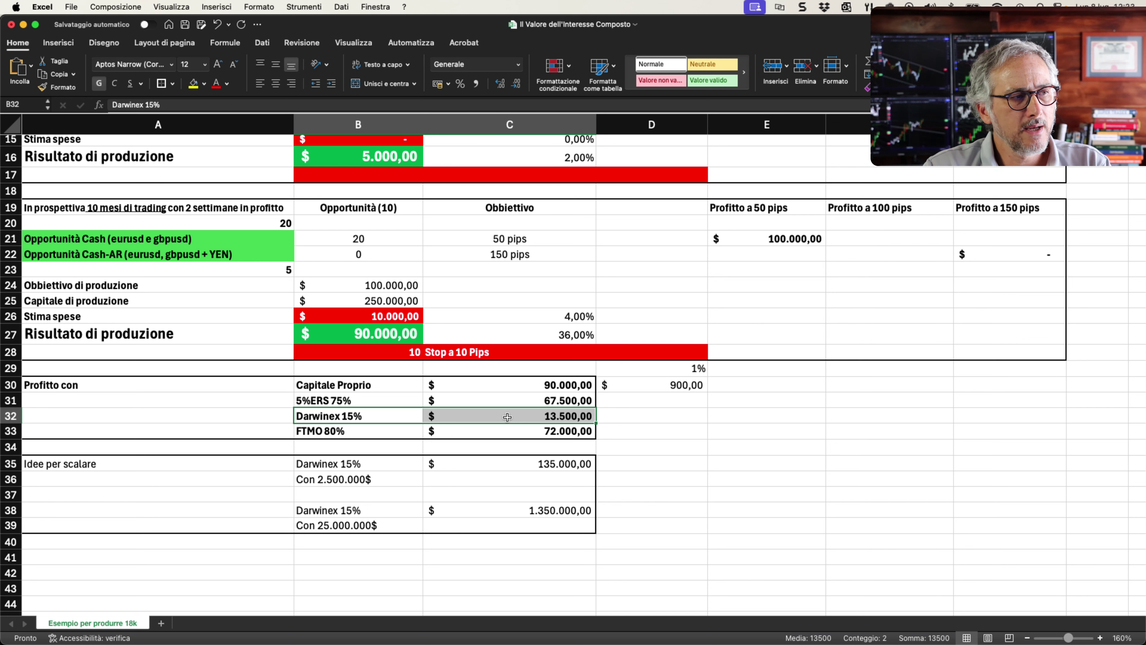
Step: Examine the "Idee per scalare" section's Darwinex 15% scenarios with 2.500.000$ and 25.000.000$, including the larger scenario's profit
drag(371, 466, 369, 526)
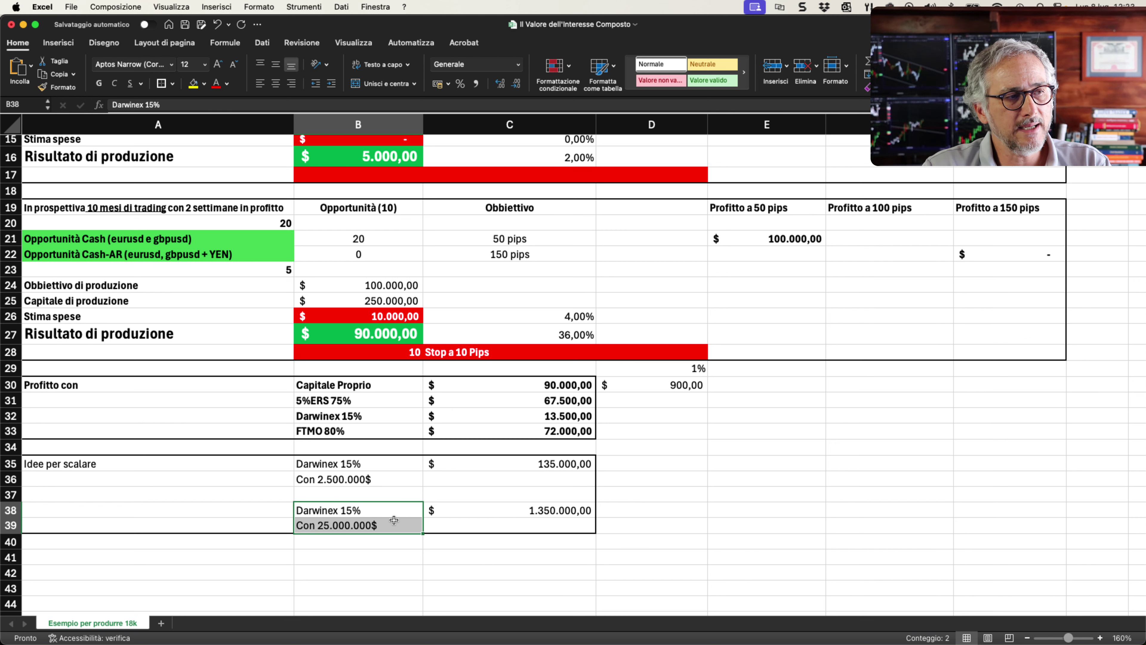
click(368, 513)
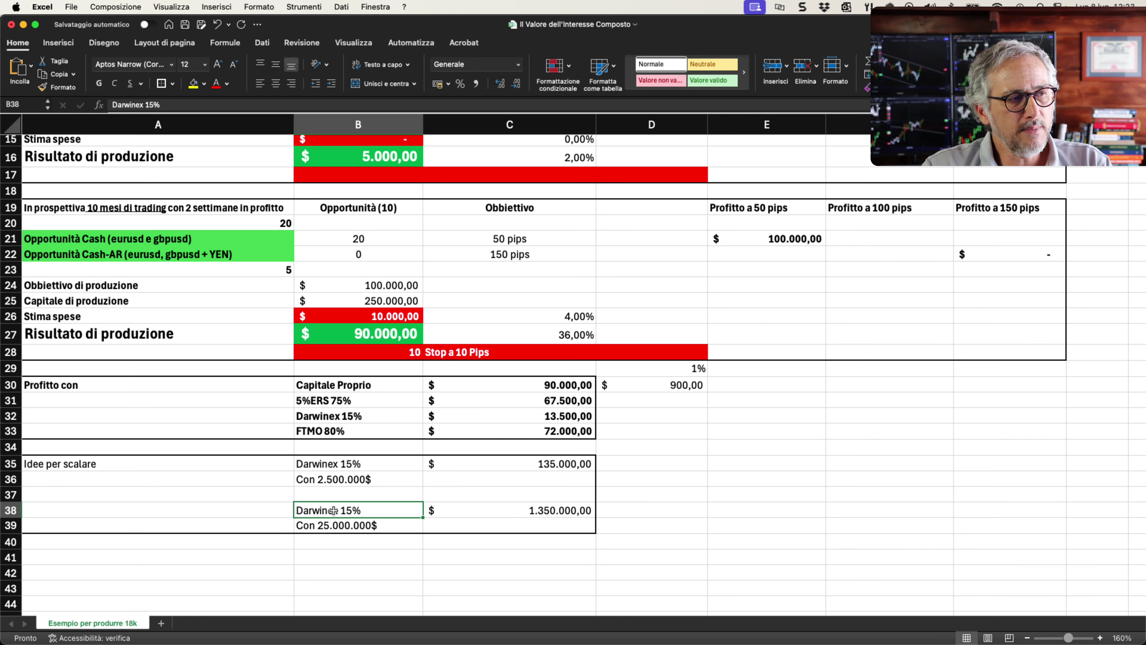
click(496, 512)
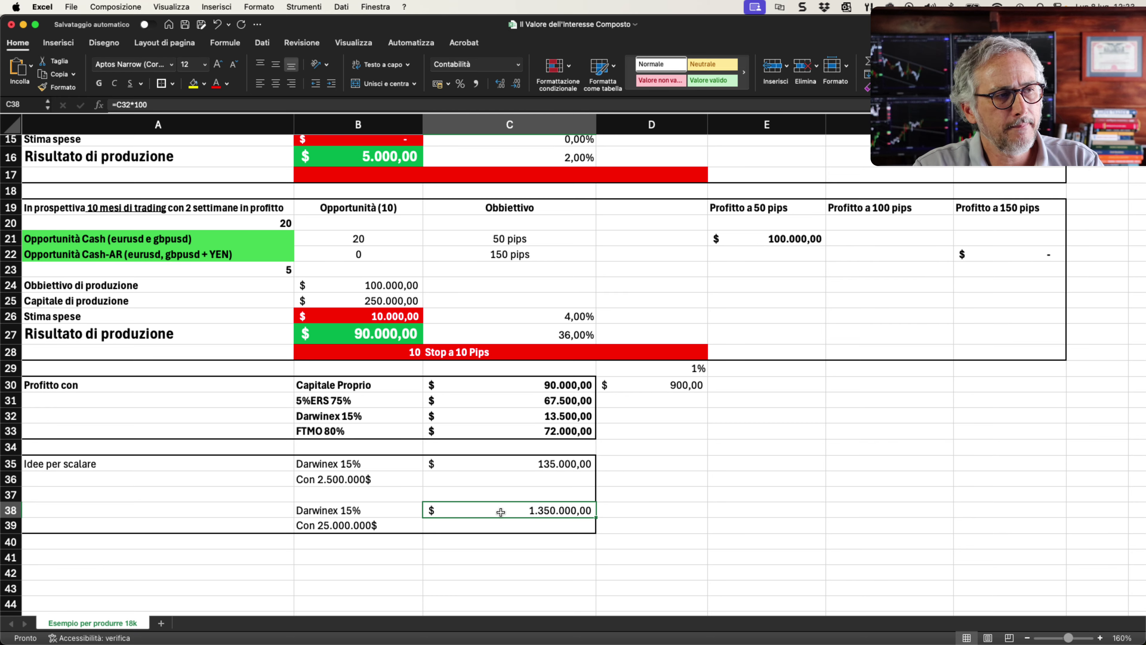
scroll(501, 512, up, 3)
scroll(501, 512, down, 1)
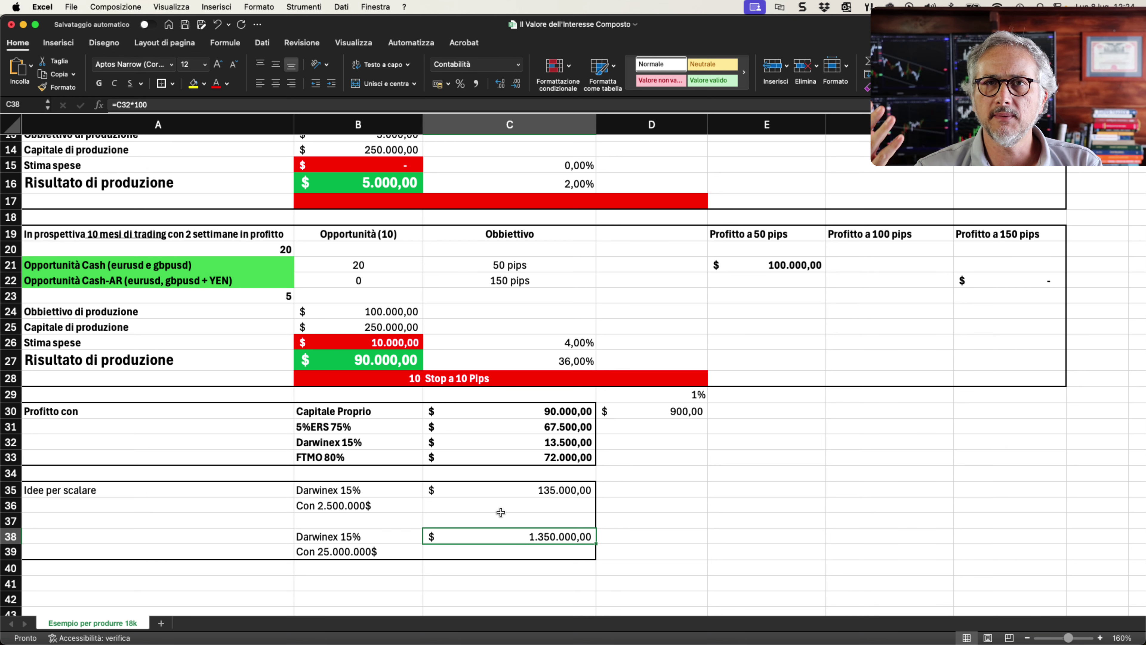
Step: Review the optimal week's Cash and Cash-AR opportunities with their pip targets, plus the 5%ERS, Darwinex and FTMO funding sources
scroll(500, 512, up, 10)
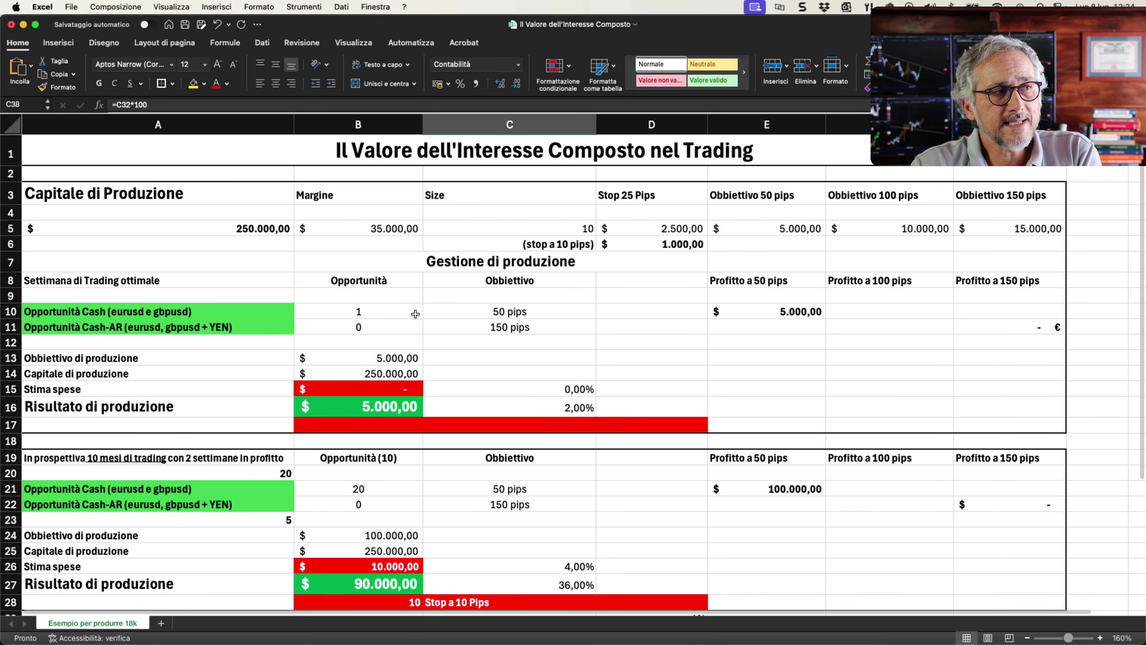
drag(416, 314, 506, 326)
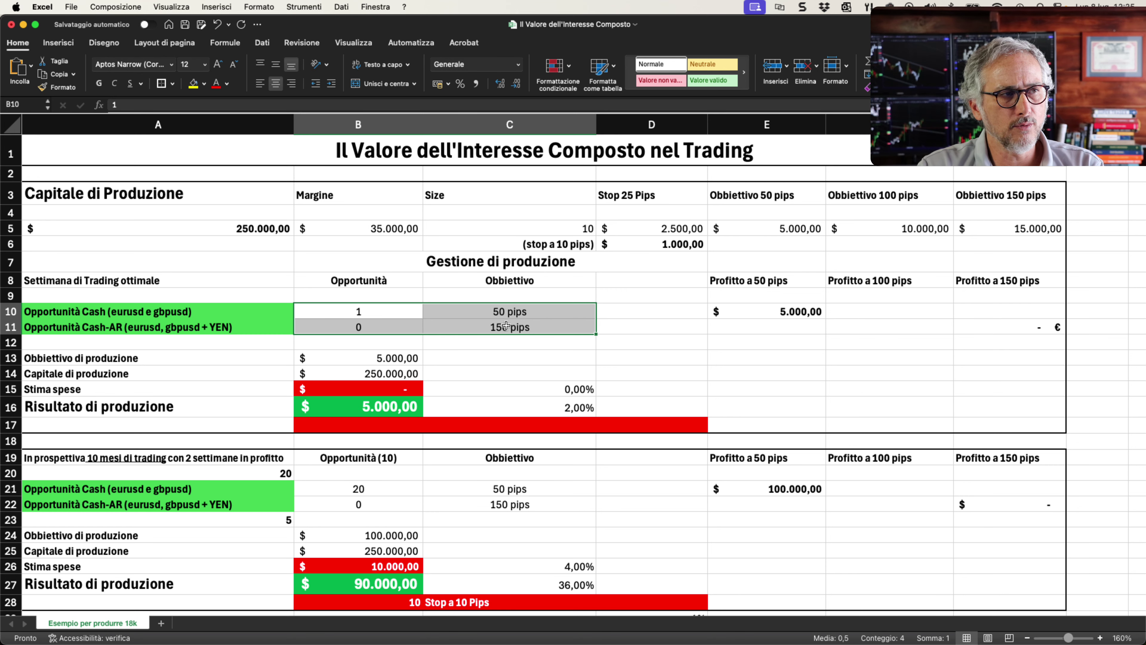
scroll(507, 326, down, 5)
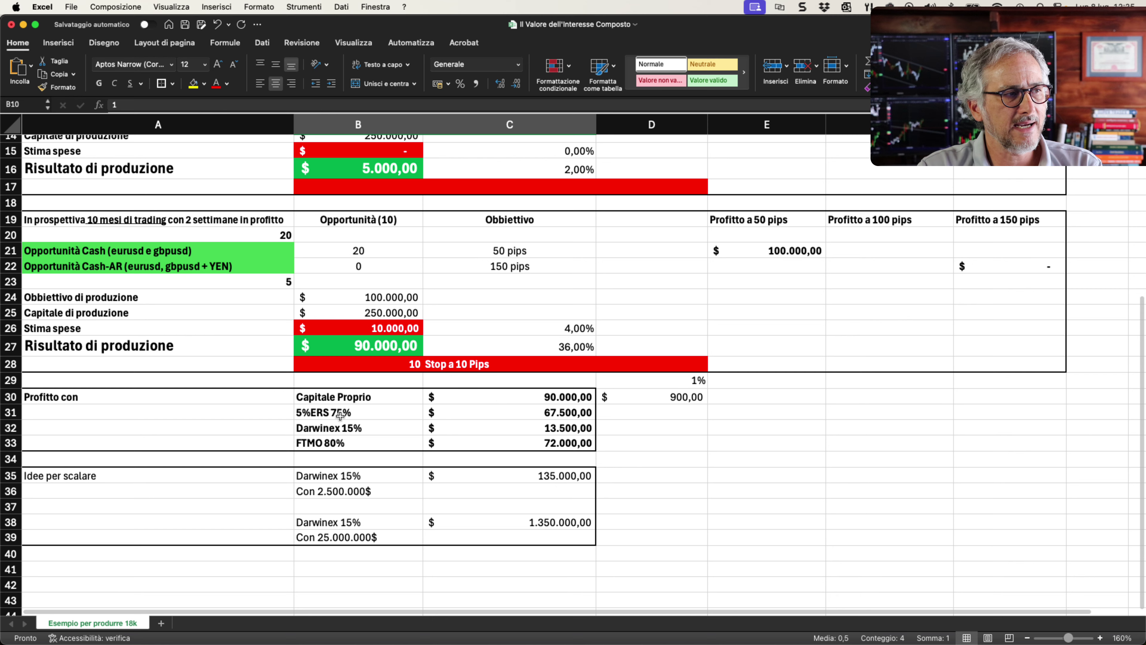
drag(340, 411, 359, 444)
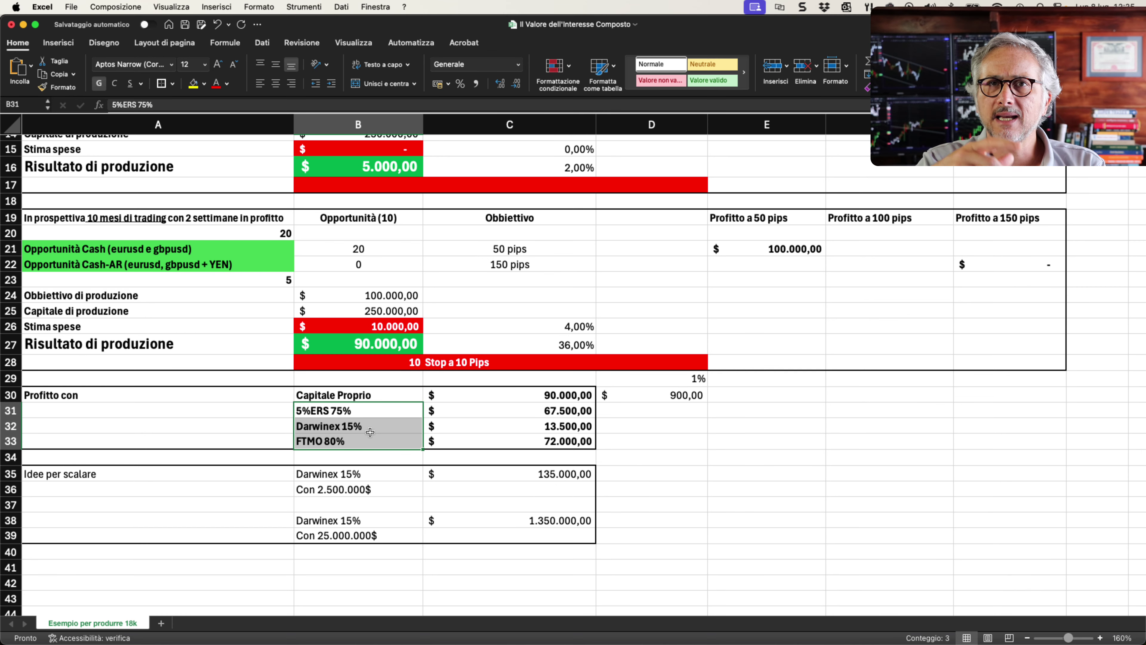
Step: Set the optimal week's Cash-AR (eurusd, gbpusd + YEN) opportunities to 1
scroll(370, 433, up, 5)
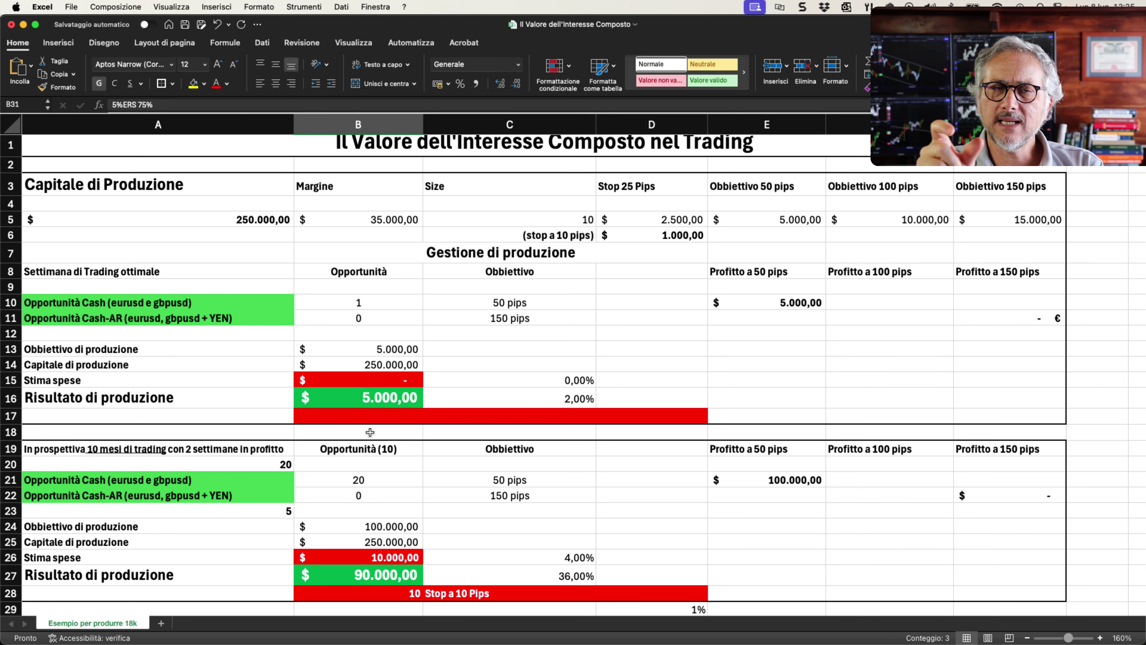
scroll(370, 432, down, 1)
click(350, 282)
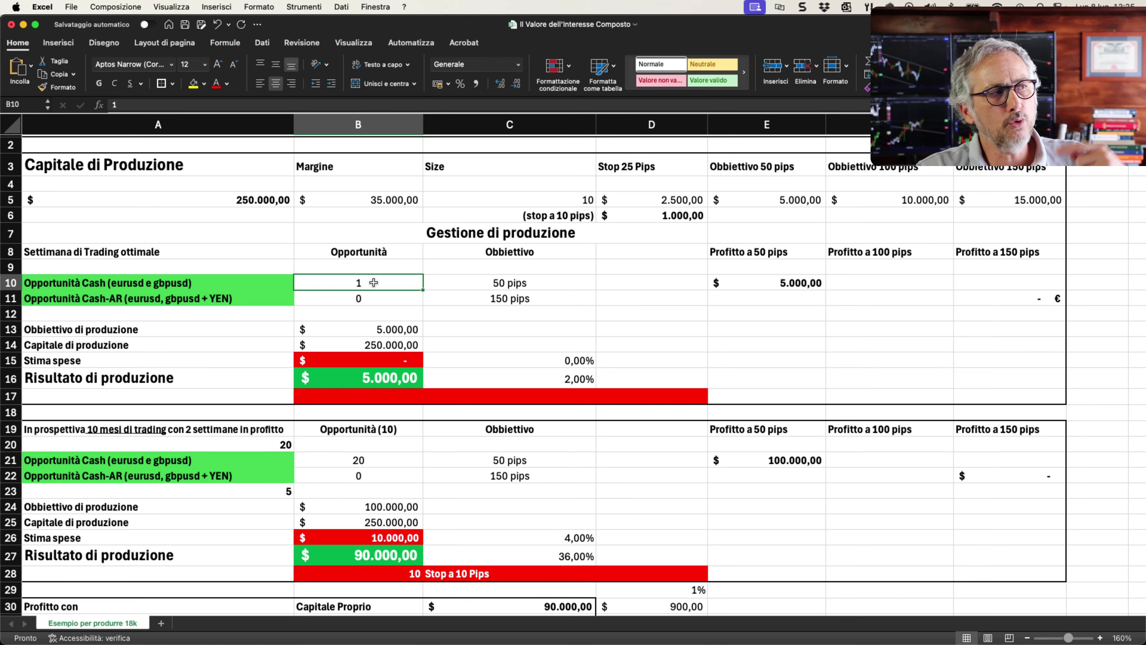
click(375, 300)
text(1)
click(382, 283)
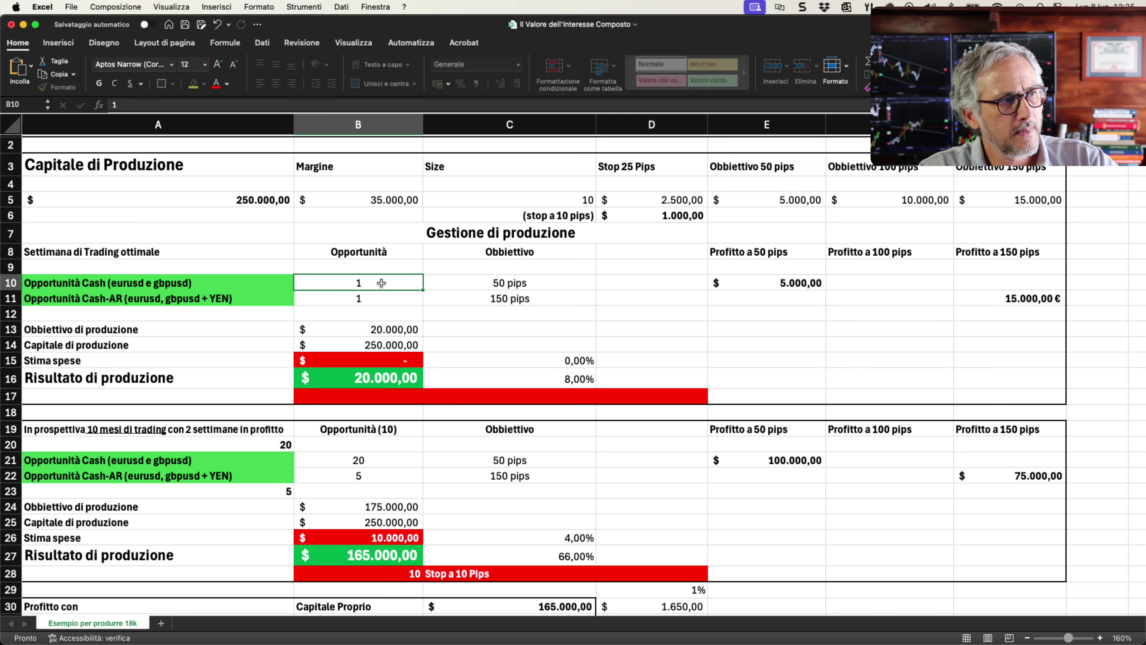
Step: Check the Cash-AR opportunities in the 10-month projection against the optimal trading week
scroll(376, 312, down, 3)
scroll(377, 311, down, 2)
click(341, 332)
scroll(376, 314, up, 3)
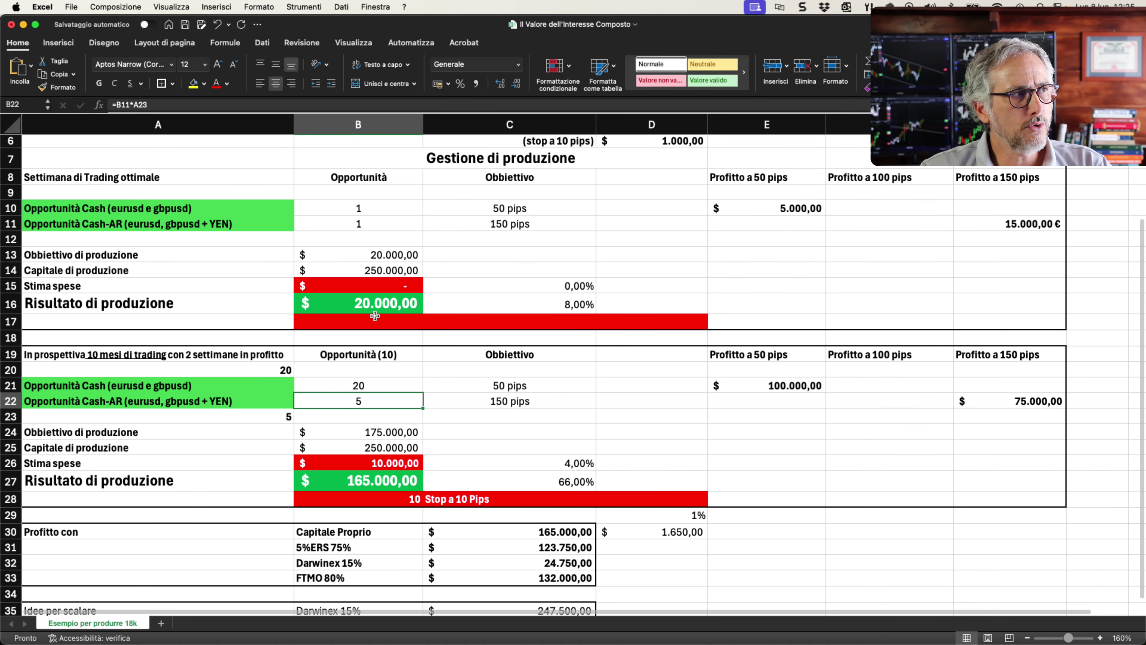
click(159, 176)
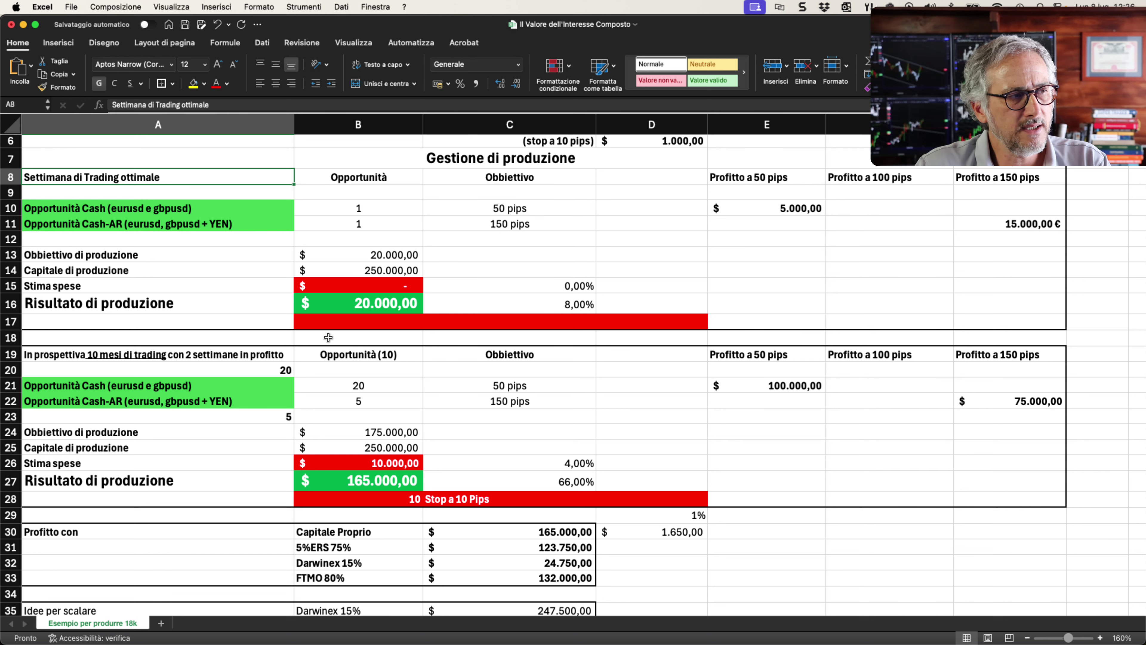
click(365, 402)
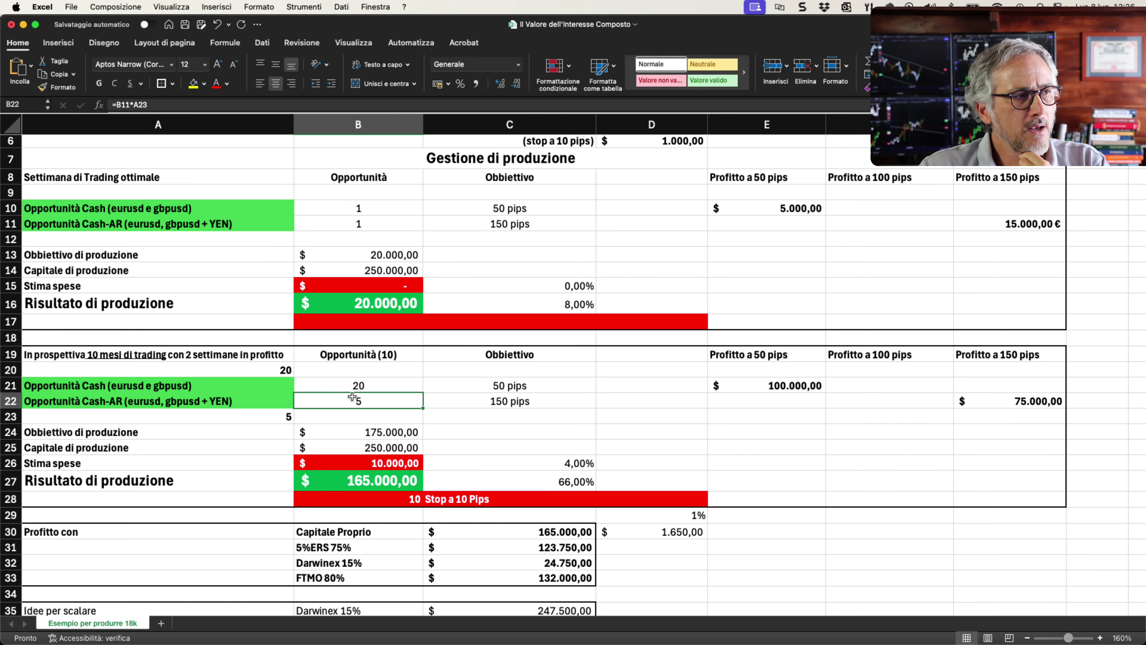
Step: Examine the 10-month projection's period label, Cash and Cash-AR opportunities, and the production result's percentage return
scroll(348, 388, down, 3)
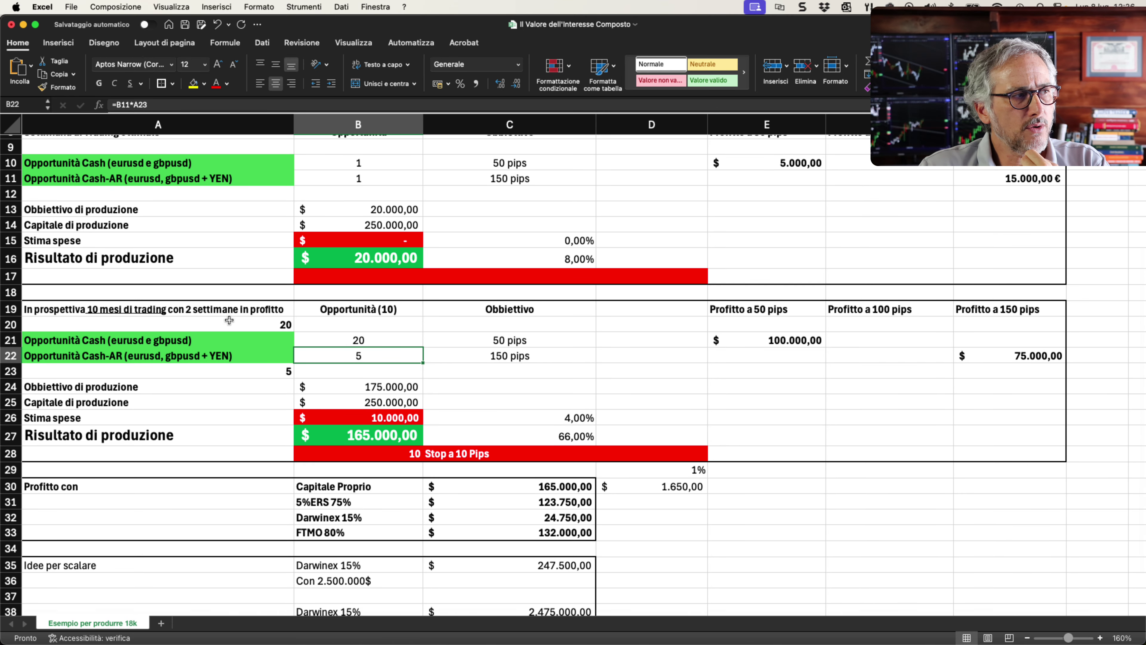
click(91, 308)
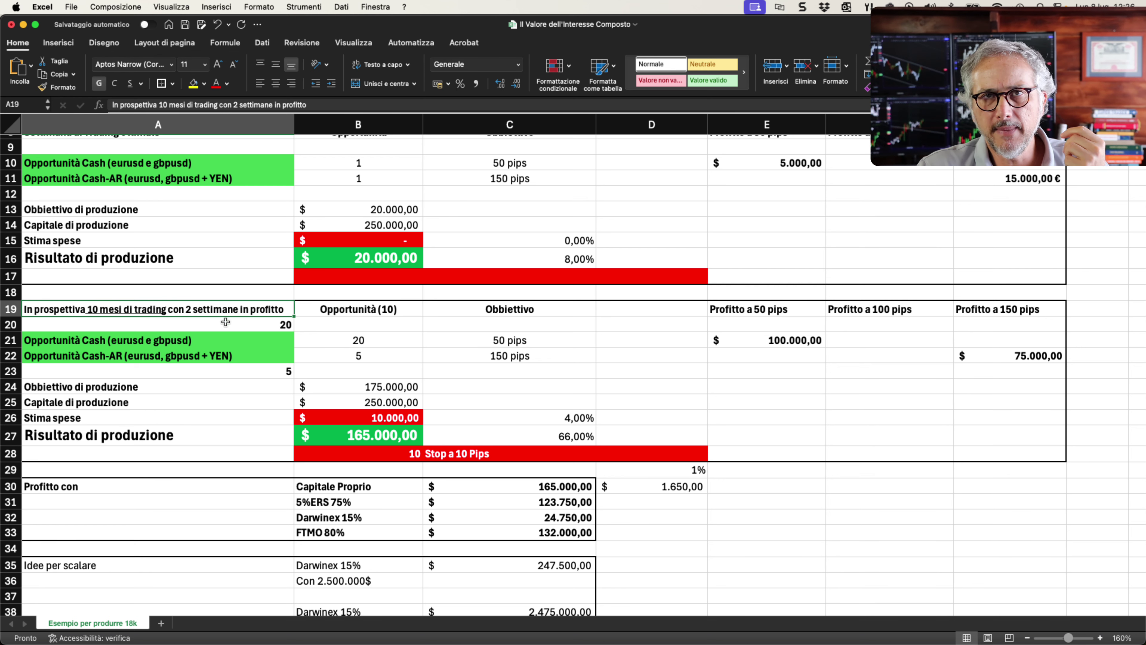
click(359, 340)
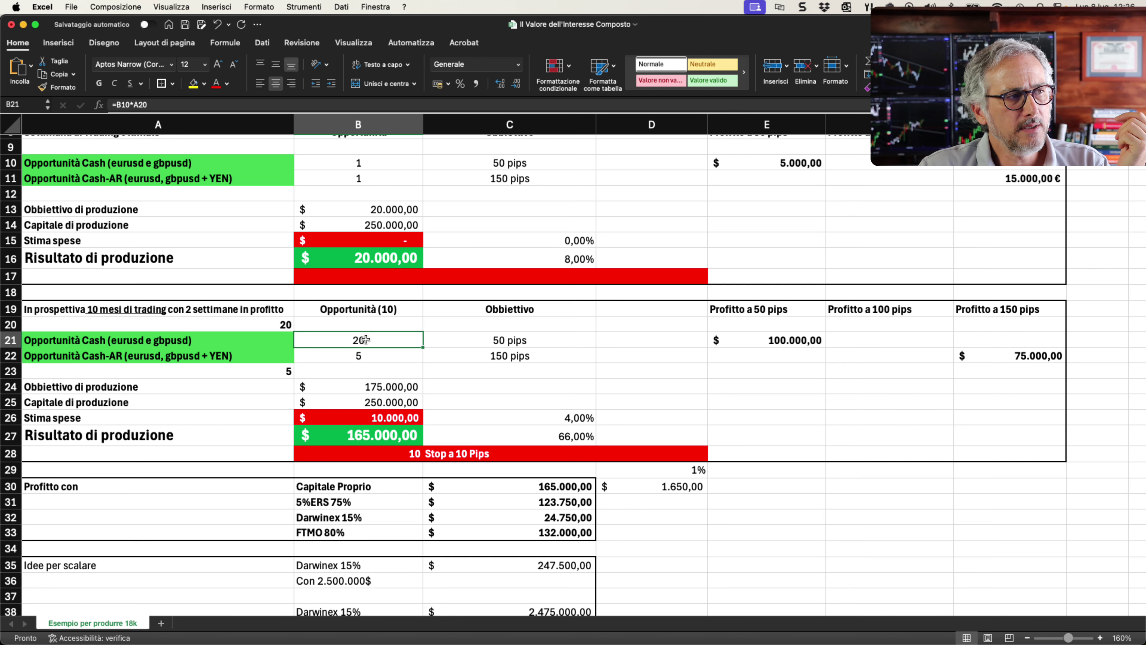
click(368, 357)
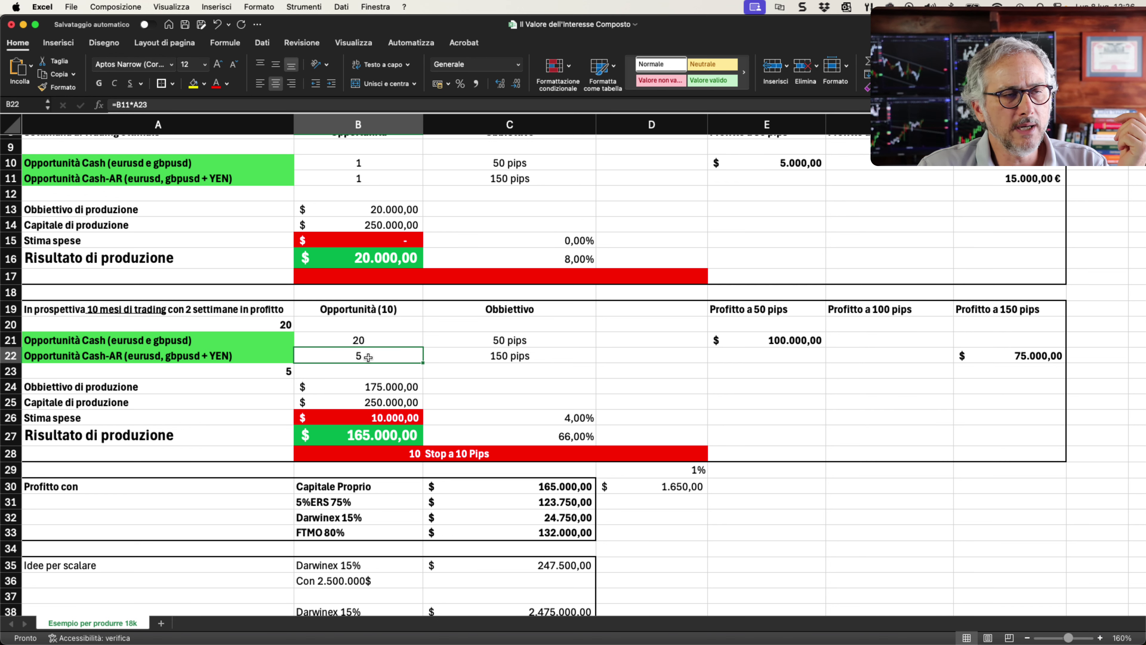
scroll(665, 390, down, 5)
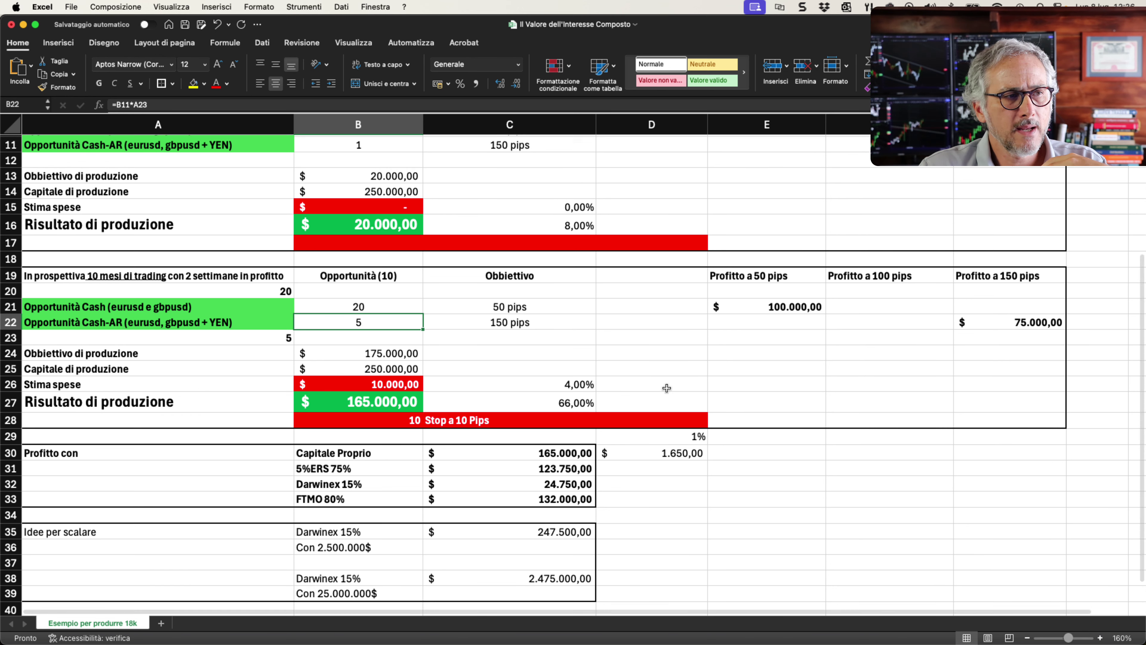
click(546, 368)
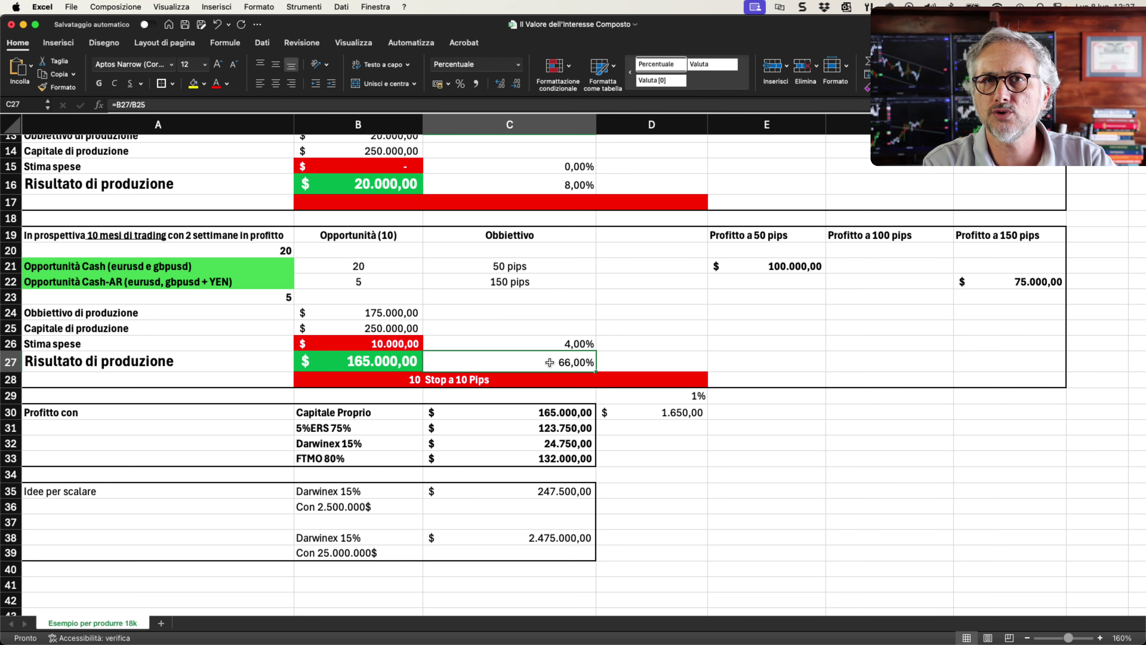
Step: Compare the own-capital profit with the 5%ERS 75%, Darwinex 15% and FTMO 80% profits
scroll(549, 363, up, 6)
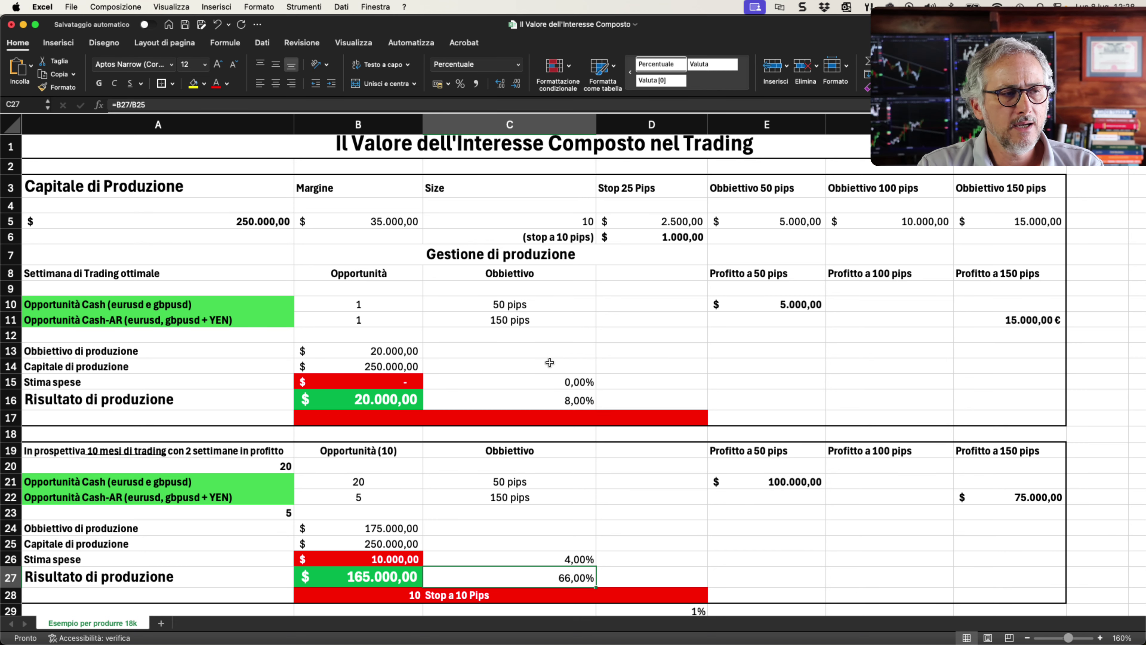
scroll(549, 363, down, 8)
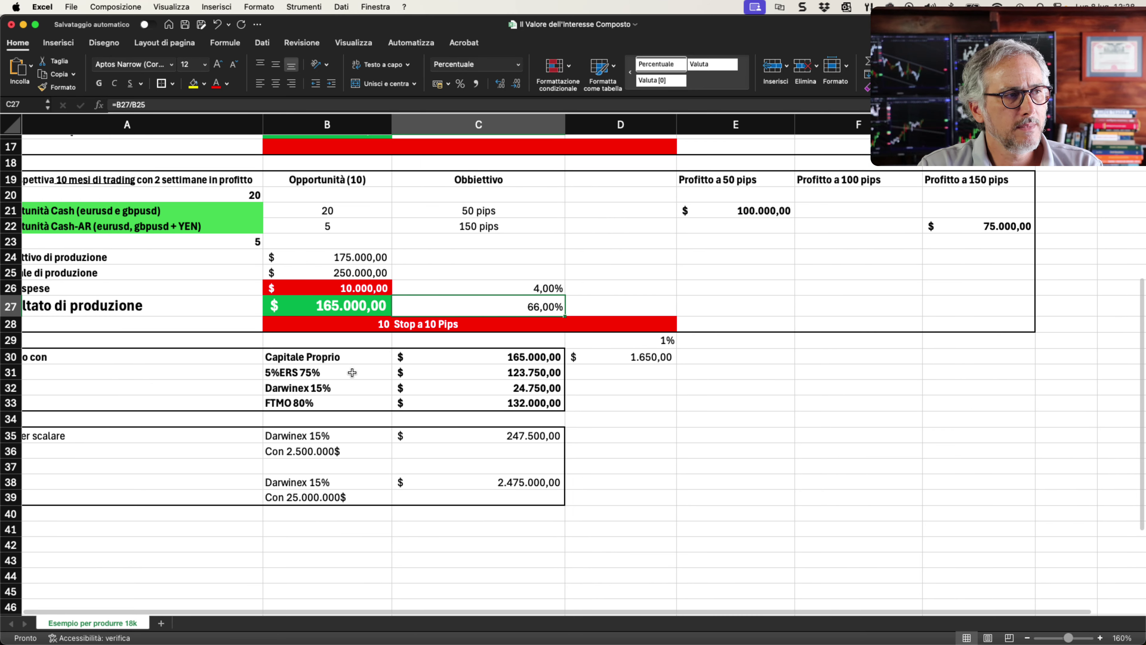
scroll(352, 372, left, 1)
drag(366, 374, 434, 404)
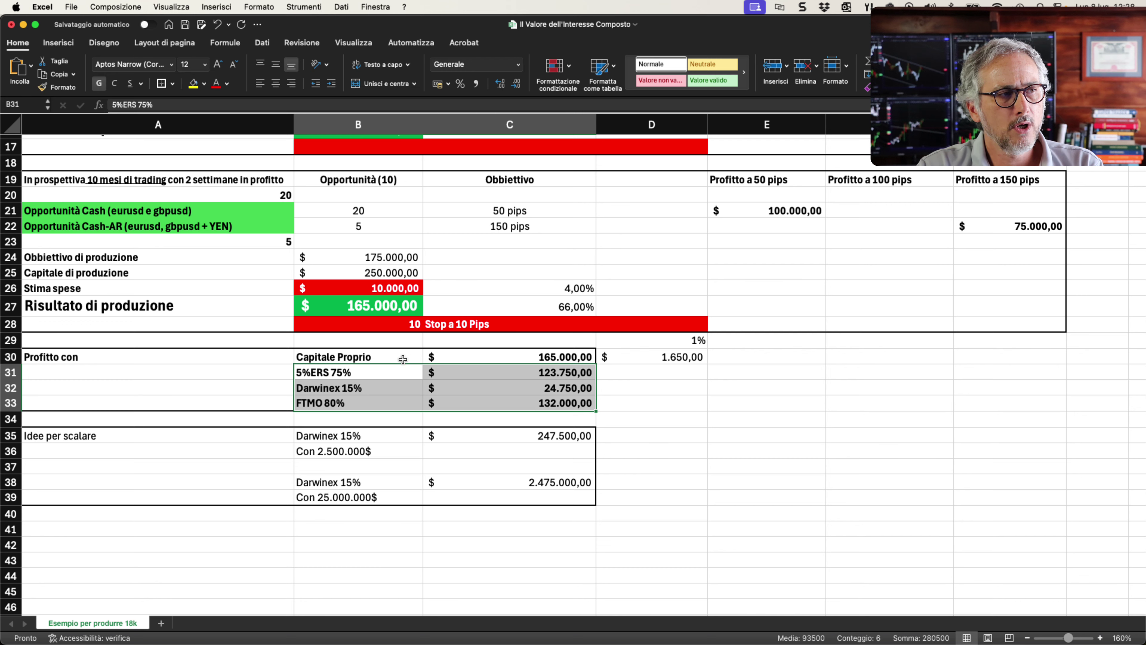
drag(401, 363, 491, 358)
drag(403, 377, 539, 405)
Step: Review the production capital amount alongside the weekly and 10-month production results
scroll(641, 403, up, 10)
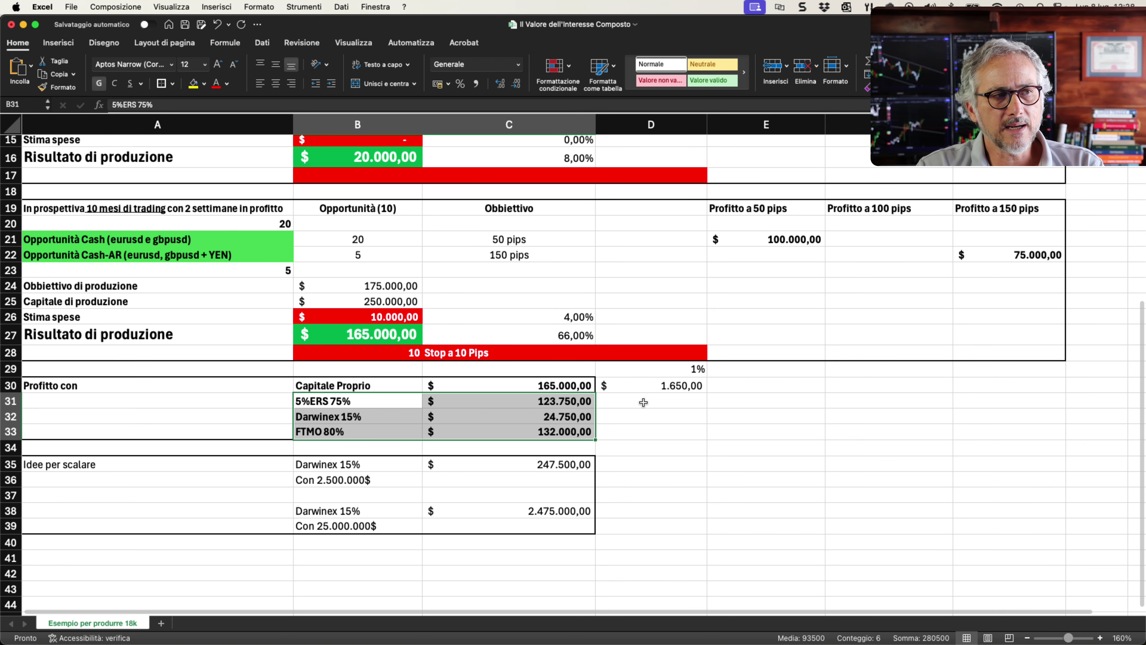
scroll(643, 417, down, 1)
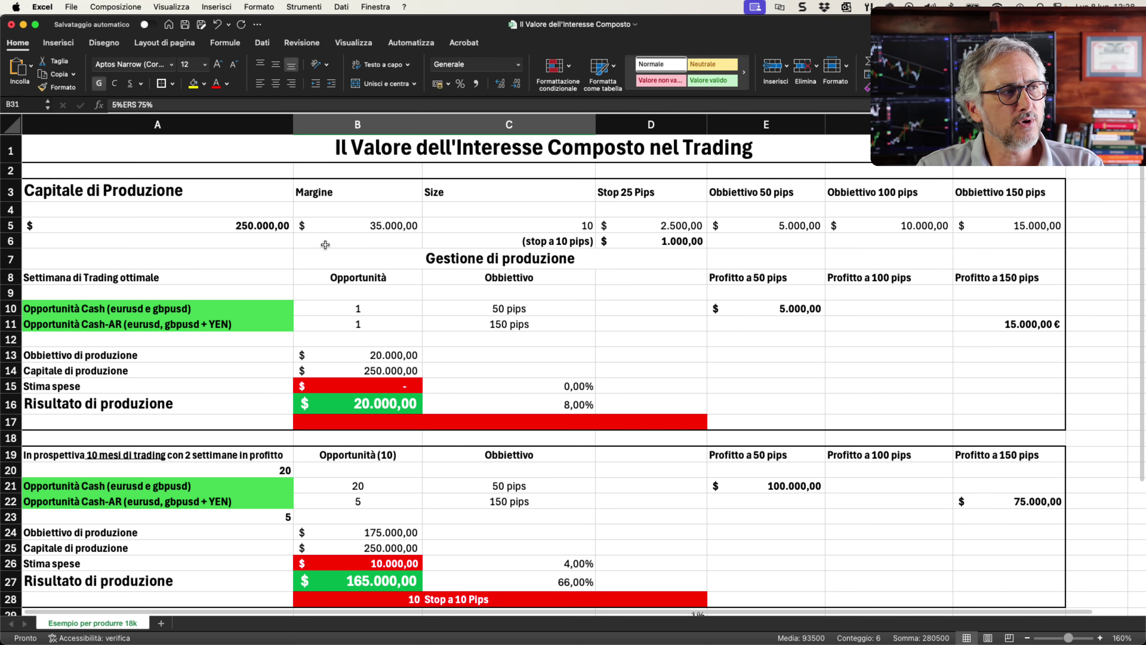
click(252, 224)
scroll(431, 270, down, 5)
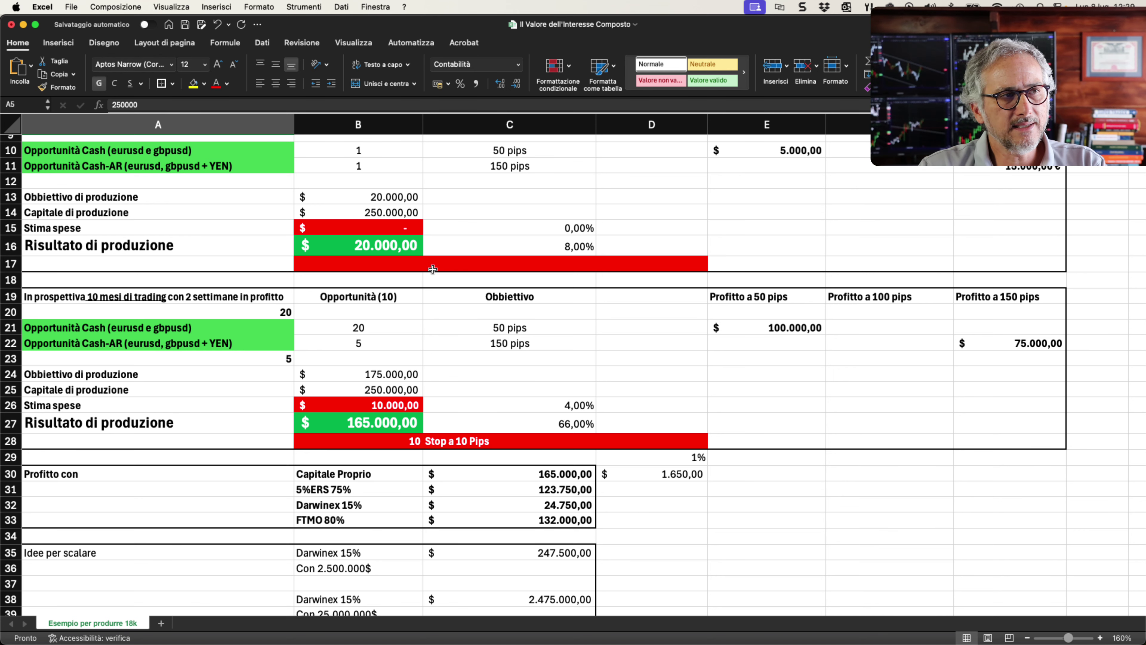
scroll(433, 269, up, 5)
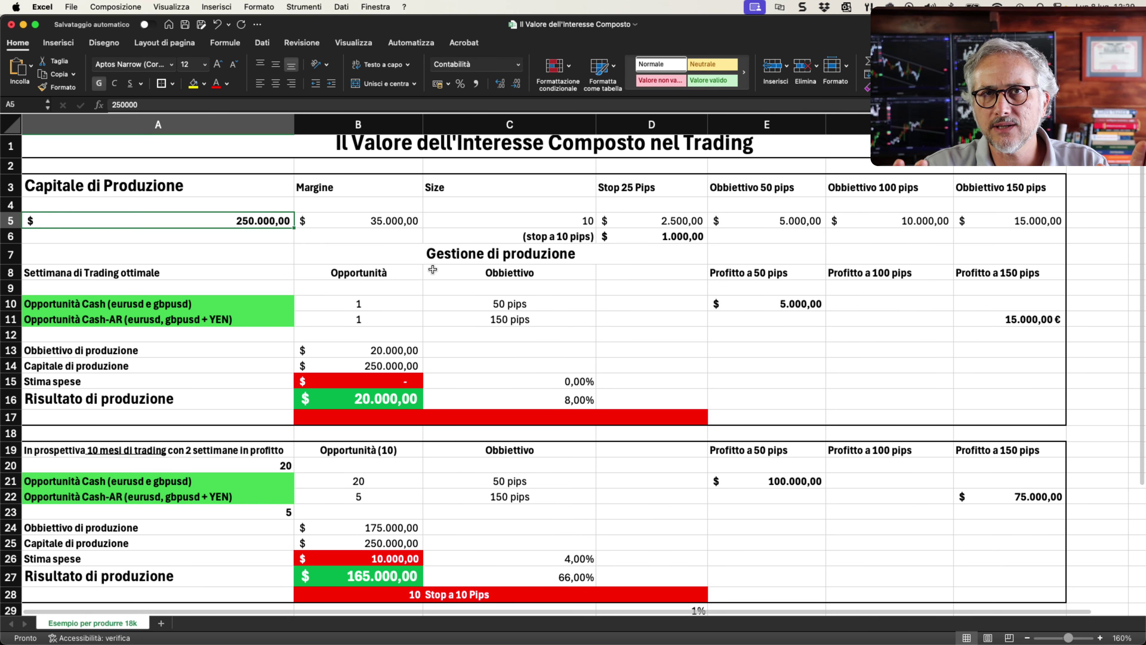